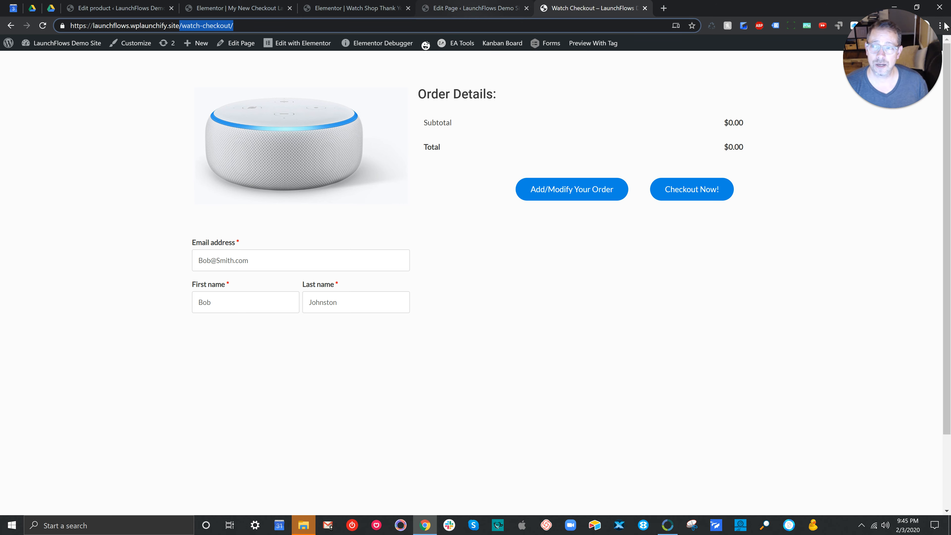
Step: Examine the Watch Checkout page's WooCommerce checkout shortcode and its LF layout shortcode in the page editor
{"action": "key", "text": "ctrl+shift+Tab"}
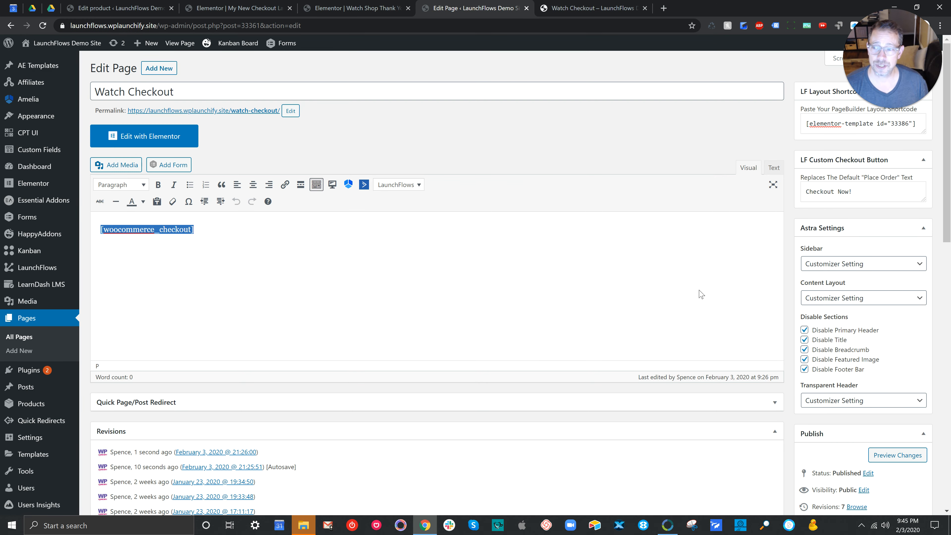
{"action": "left_click", "coordinate": [465, 337]}
{"action": "key", "text": "ctrl+a"}
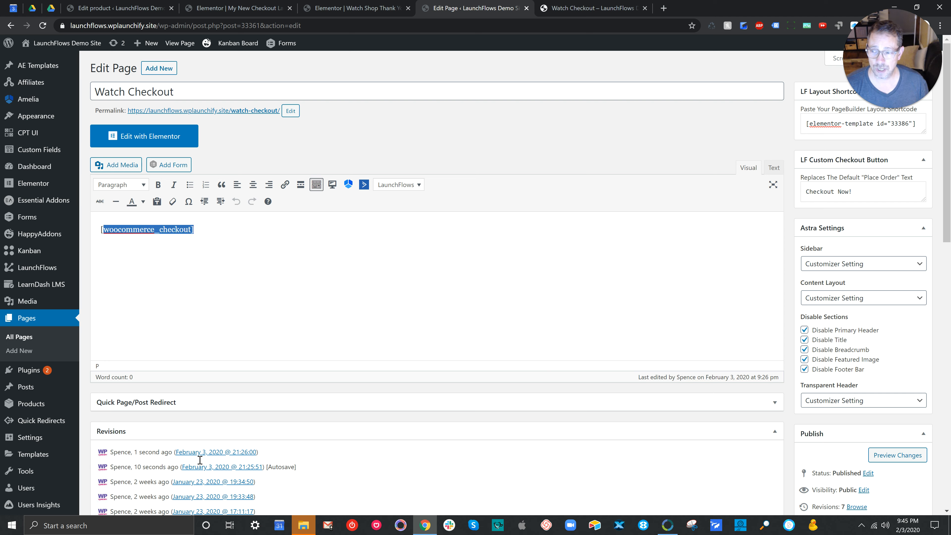
{"action": "left_click_drag", "start_coordinate": [893, 59], "coordinate": [680, 58]}
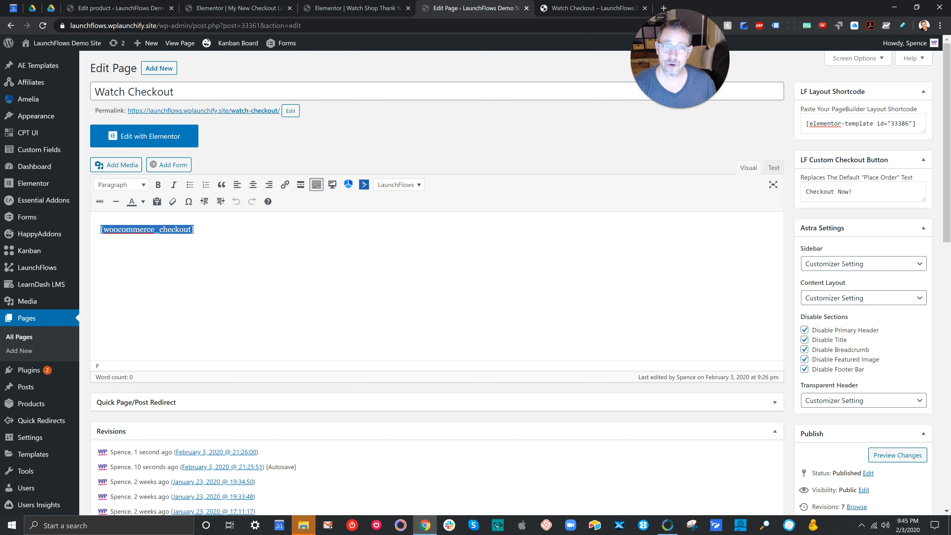
{"action": "left_click_drag", "start_coordinate": [805, 124], "coordinate": [917, 124]}
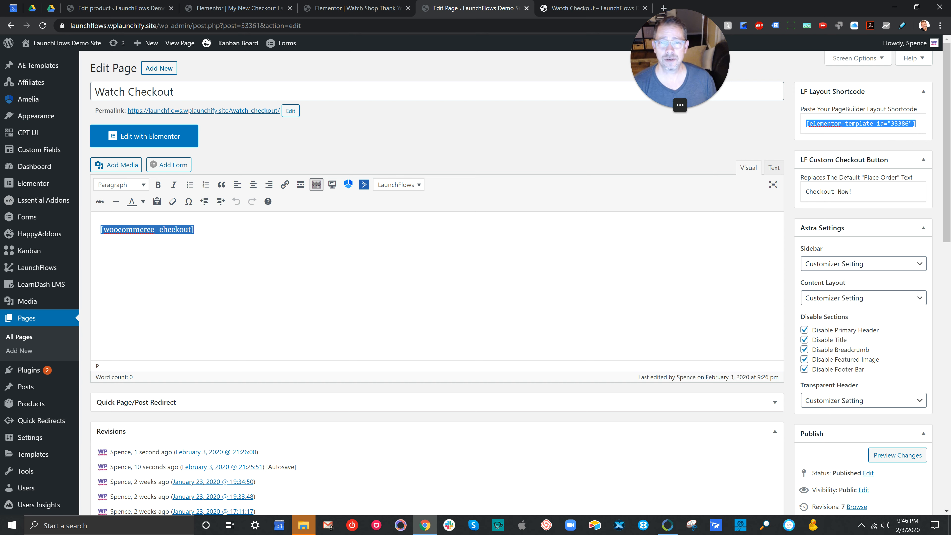
{"action": "left_click_drag", "start_coordinate": [680, 62], "coordinate": [893, 62]}
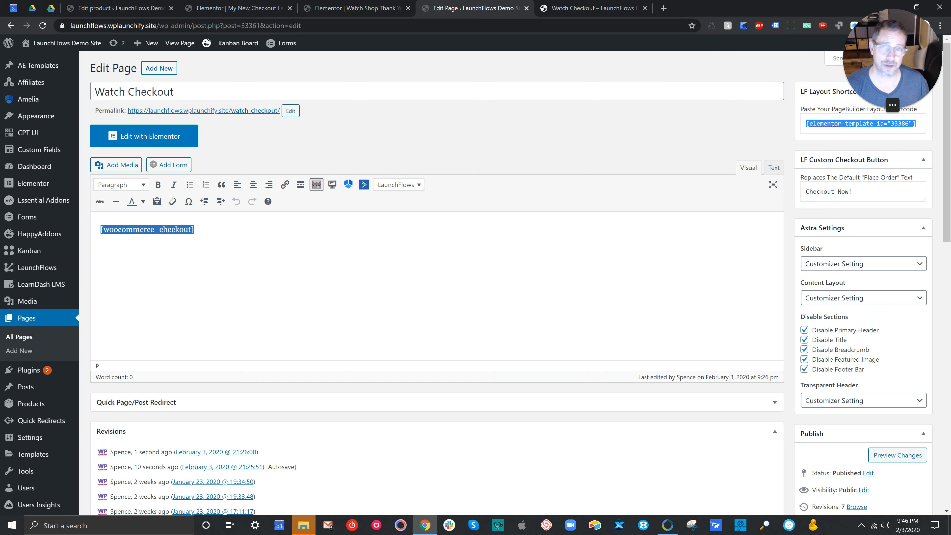
{"action": "left_click", "coordinate": [863, 146]}
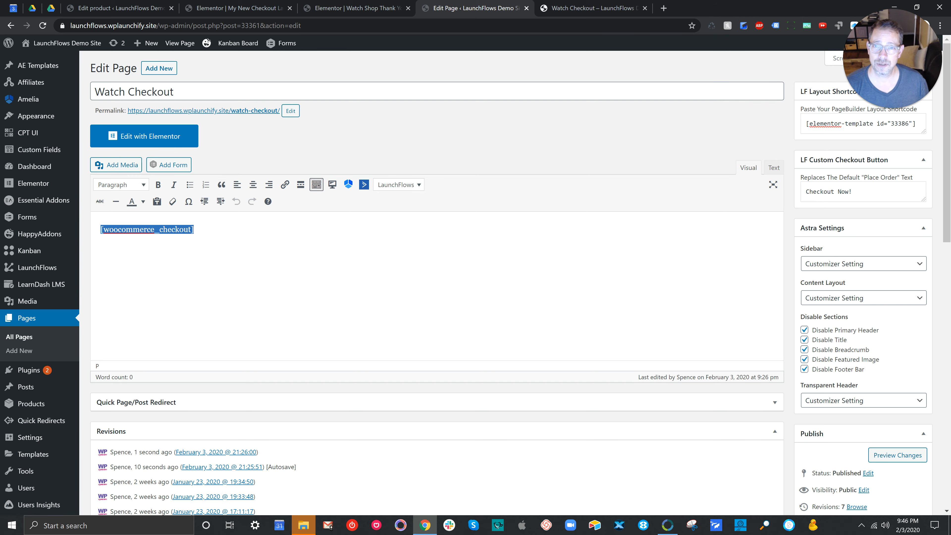
Step: On the live Watch Checkout page, add three red and one blue Variable Product to the order and check out
{"action": "key", "text": "ctrl+Tab"}
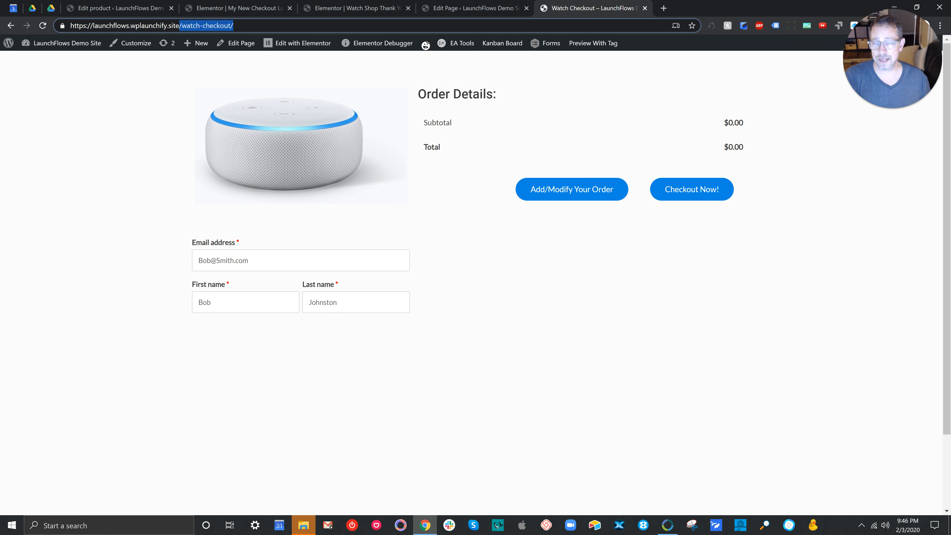
{"action": "left_click", "coordinate": [572, 189]}
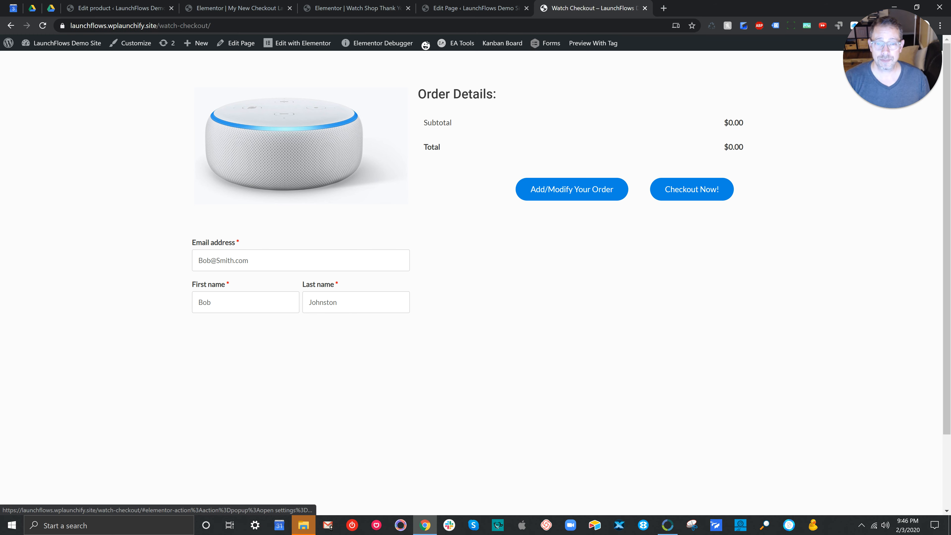
{"action": "left_click", "coordinate": [500, 320]}
{"action": "left_click", "coordinate": [500, 319]}
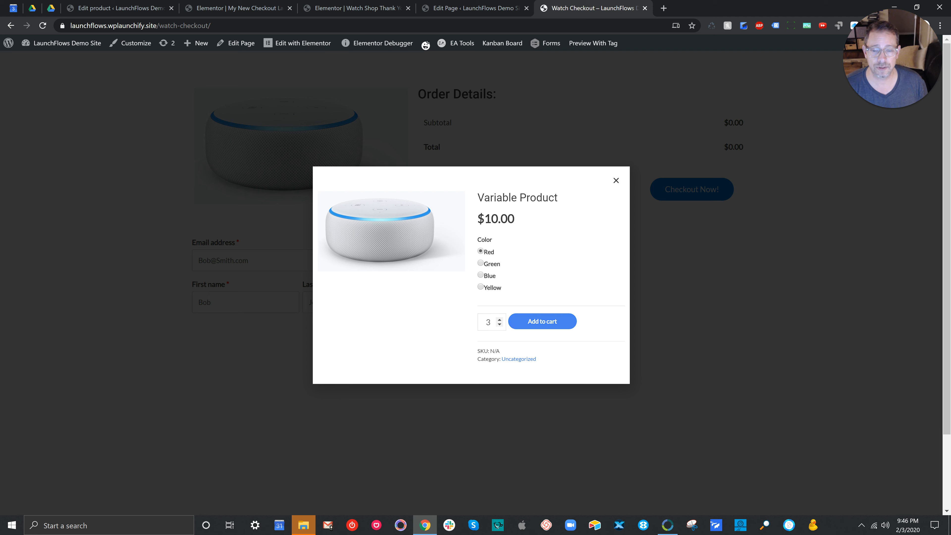
{"action": "left_click", "coordinate": [542, 322]}
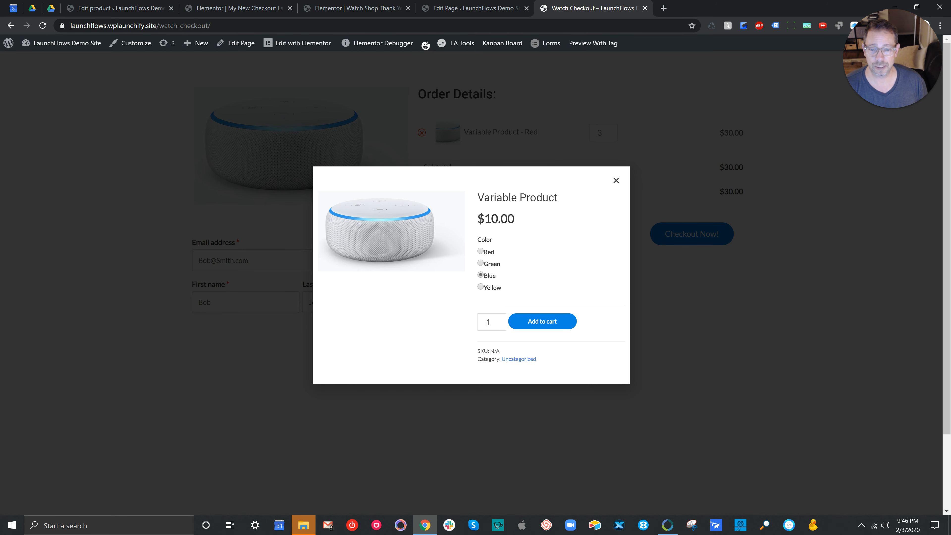
{"action": "left_click", "coordinate": [542, 322]}
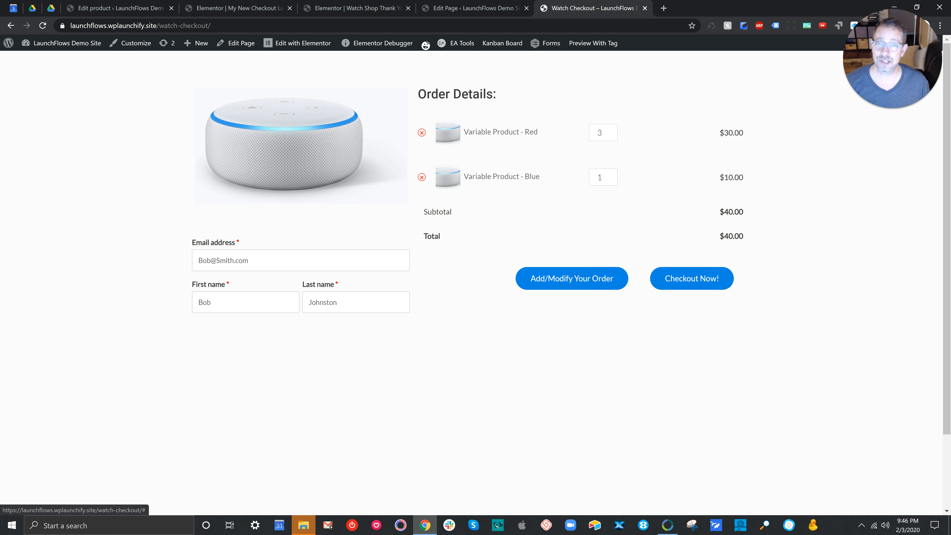
{"action": "left_click", "coordinate": [691, 278]}
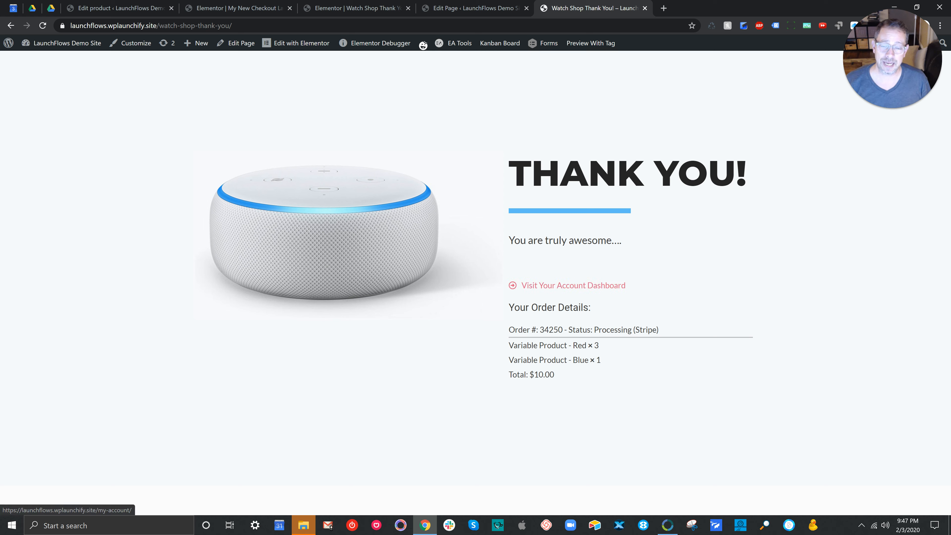
Step: Review the order details on the thank-you page, and view the order history in the customer account dashboard
{"action": "left_click_drag", "start_coordinate": [508, 326], "coordinate": [554, 375]}
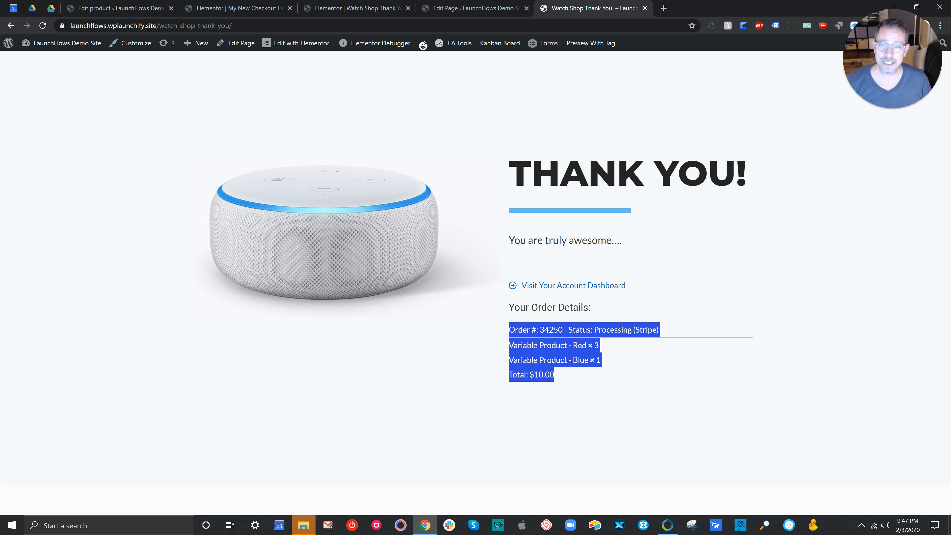
{"action": "left_click", "coordinate": [570, 376]}
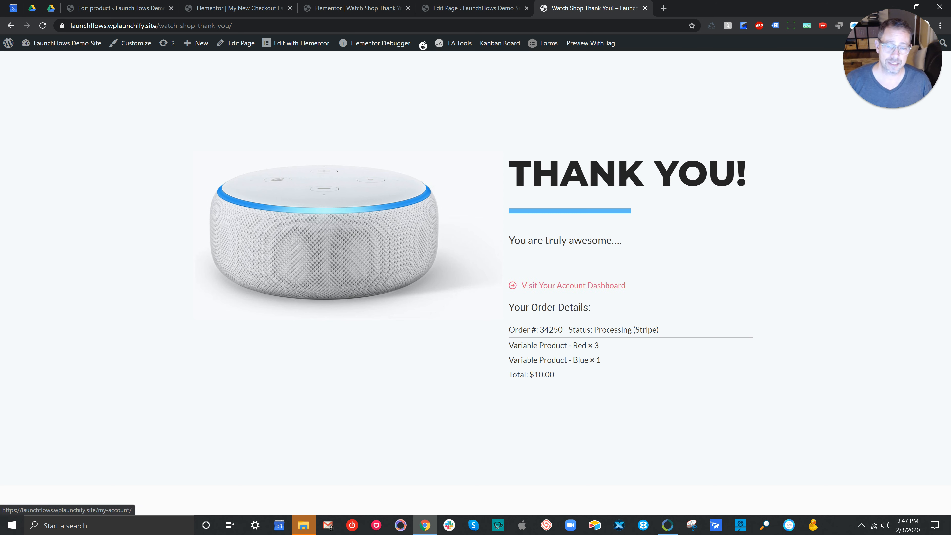
{"action": "left_click", "coordinate": [599, 286]}
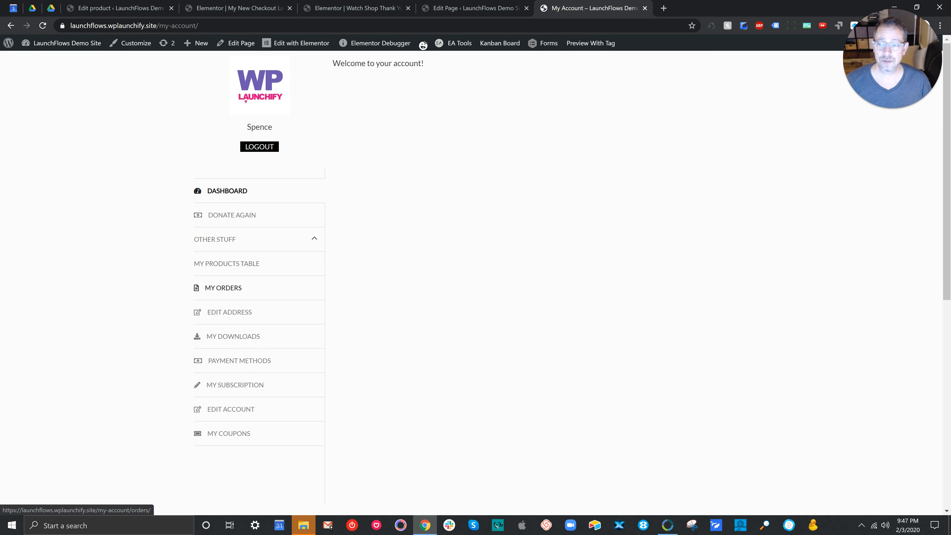
{"action": "left_click", "coordinate": [223, 288]}
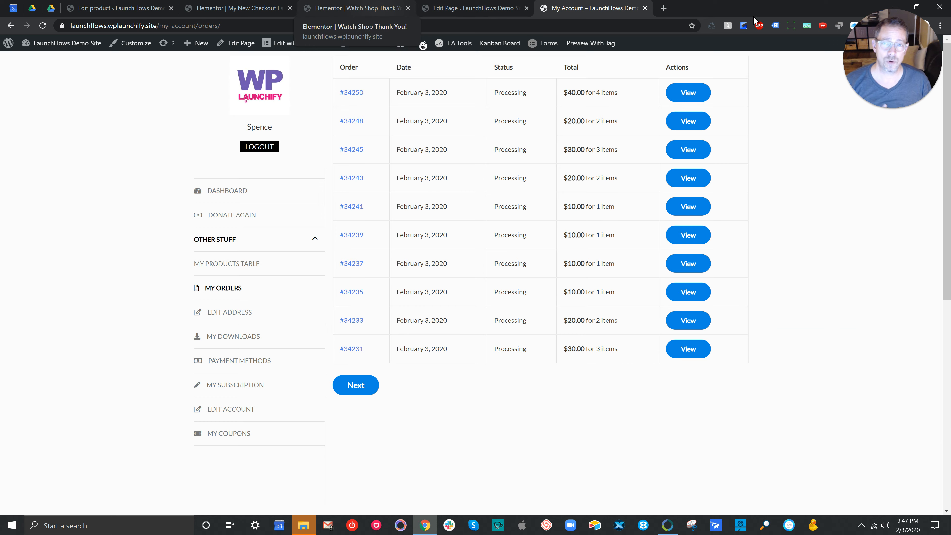
Step: Inspect the account dashboard button, order details heading and last-orders shortcode of the Watch Shop Thank You page in Elementor
{"action": "left_click", "coordinate": [356, 8]}
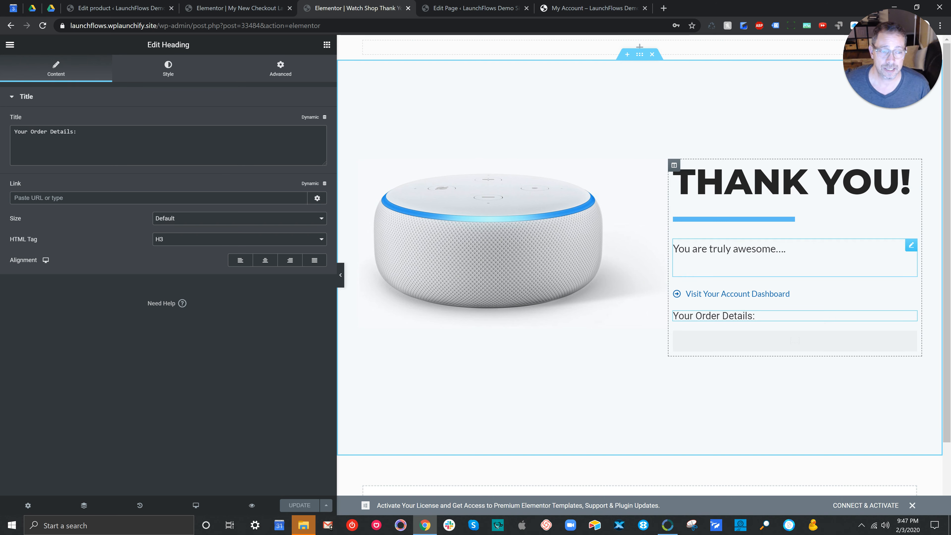
{"action": "left_click", "coordinate": [738, 294]}
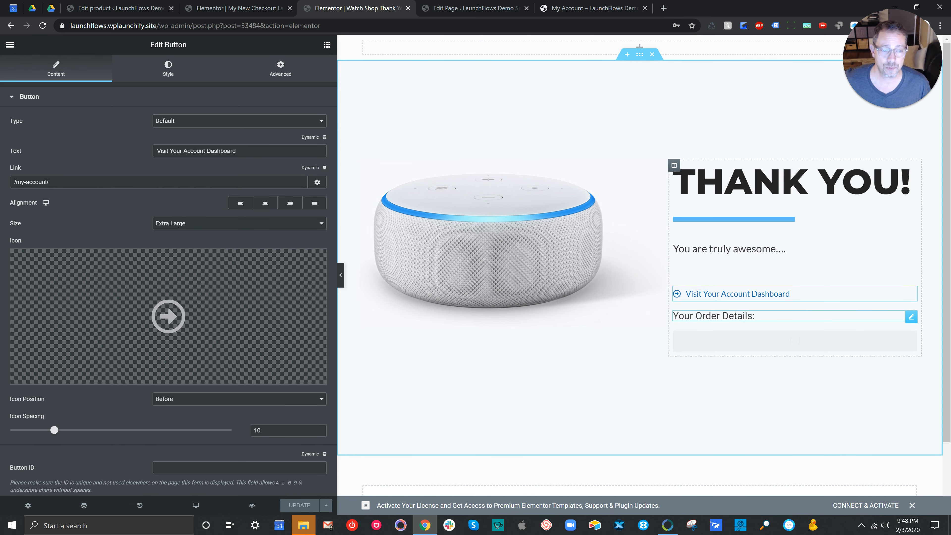
{"action": "left_click", "coordinate": [755, 316]}
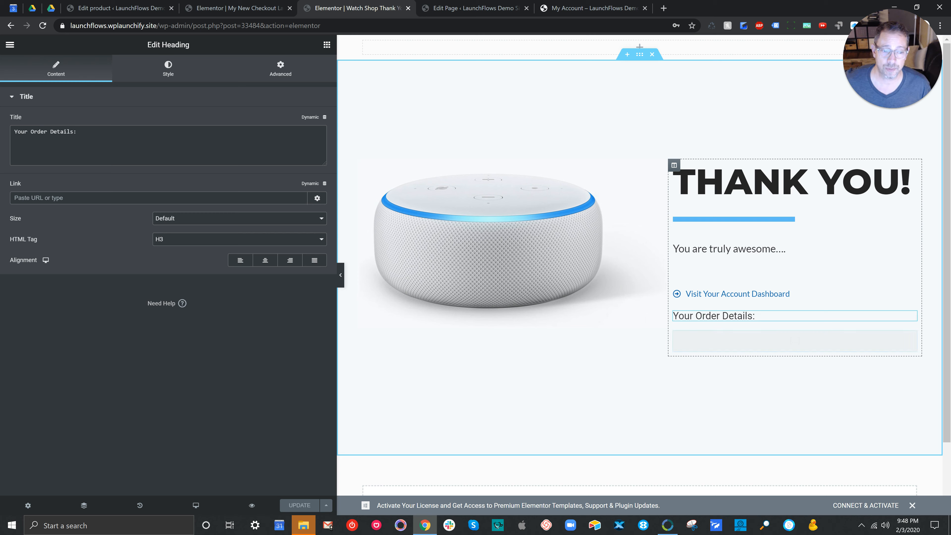
{"action": "left_click", "coordinate": [796, 341]}
{"action": "left_click_drag", "start_coordinate": [181, 330], "coordinate": [2, 302]}
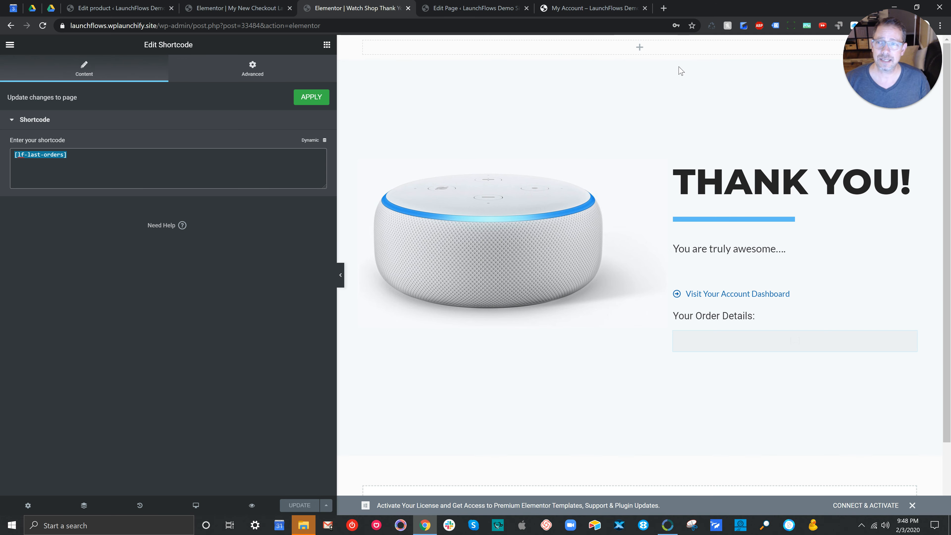
Step: Copy the direct checkout link of Variable Product from its product editor
{"action": "left_click", "coordinate": [150, 8]}
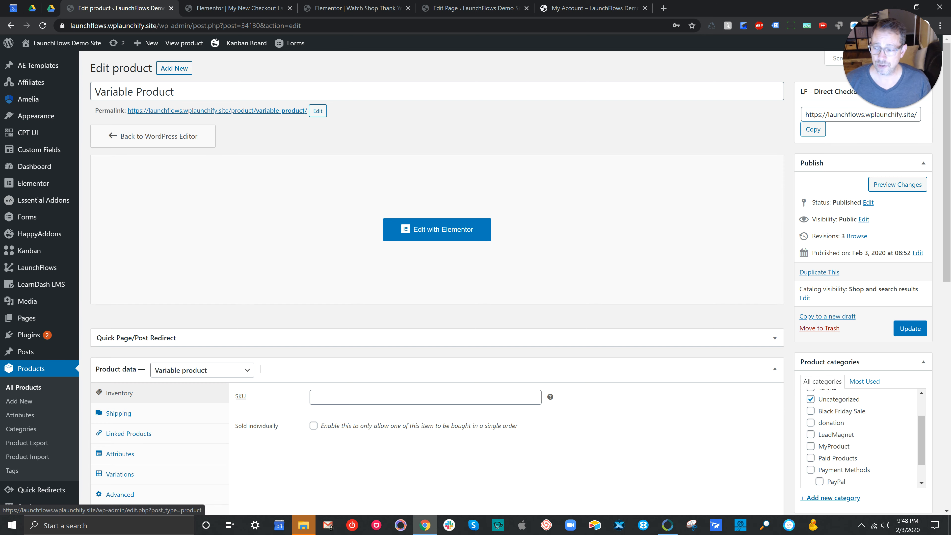
{"action": "left_click", "coordinate": [31, 369]}
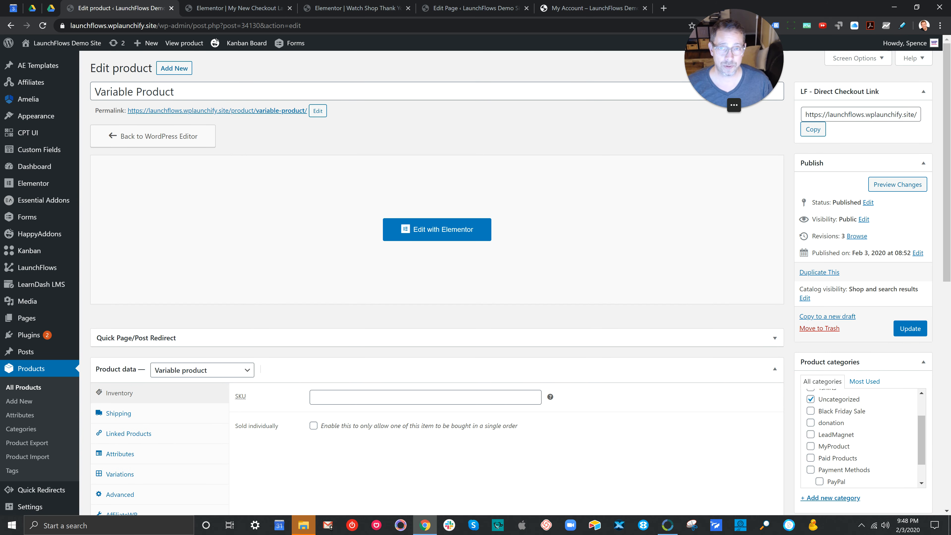
{"action": "left_click", "coordinate": [842, 114]}
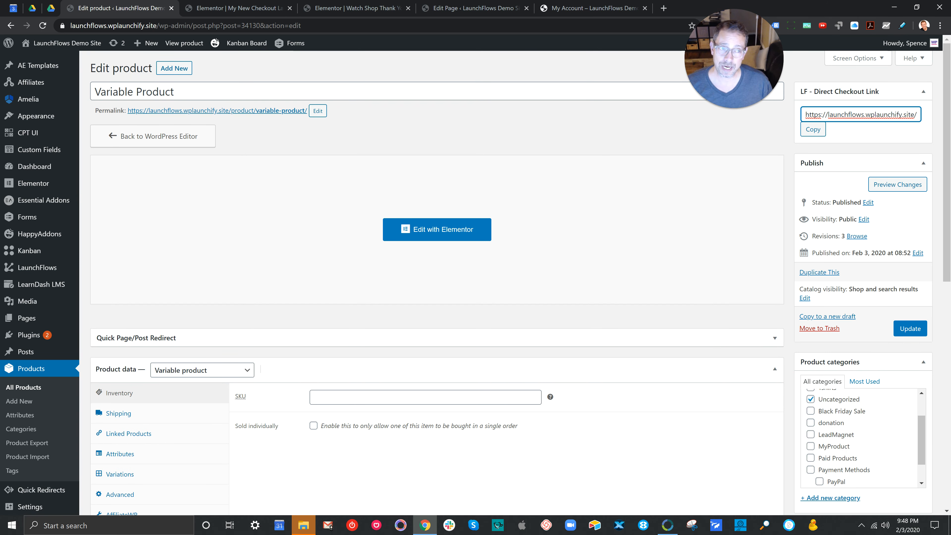
{"action": "key", "text": "ctrl+a"}
{"action": "left_click_drag", "start_coordinate": [912, 114], "coordinate": [920, 114]}
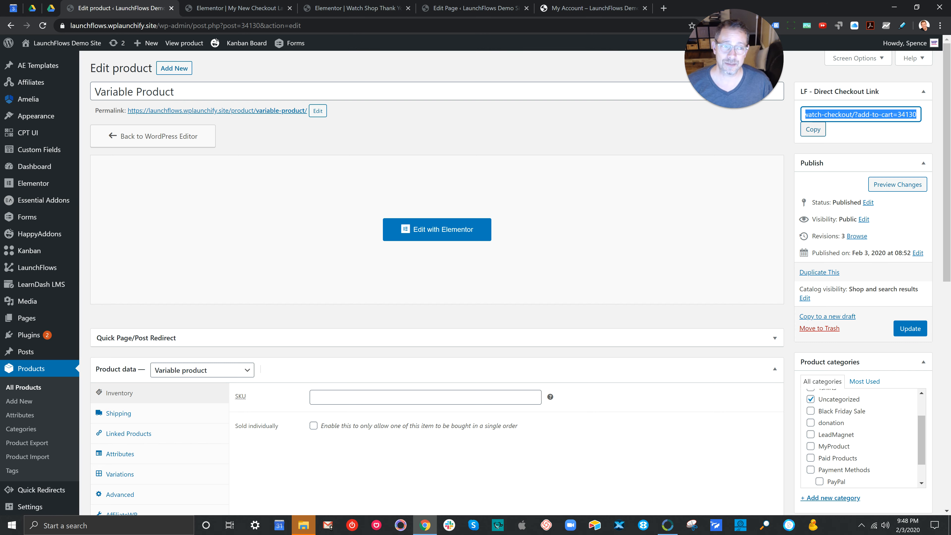
{"action": "left_click", "coordinate": [813, 130]}
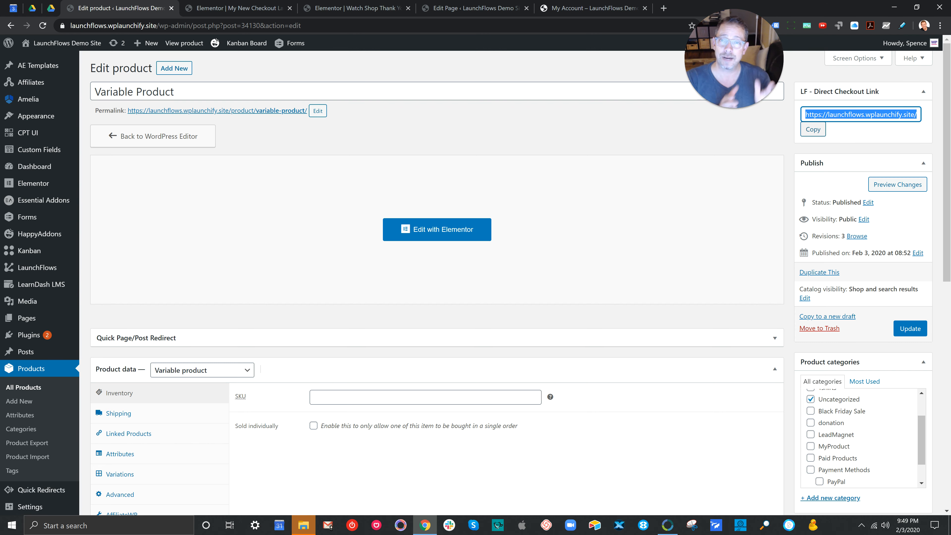
Step: Review the custom checkout page and custom thank-you page URLs in the product's LaunchFlows settings
{"action": "scroll", "coordinate": [437, 281], "scroll_direction": "down", "scroll_amount": 5}
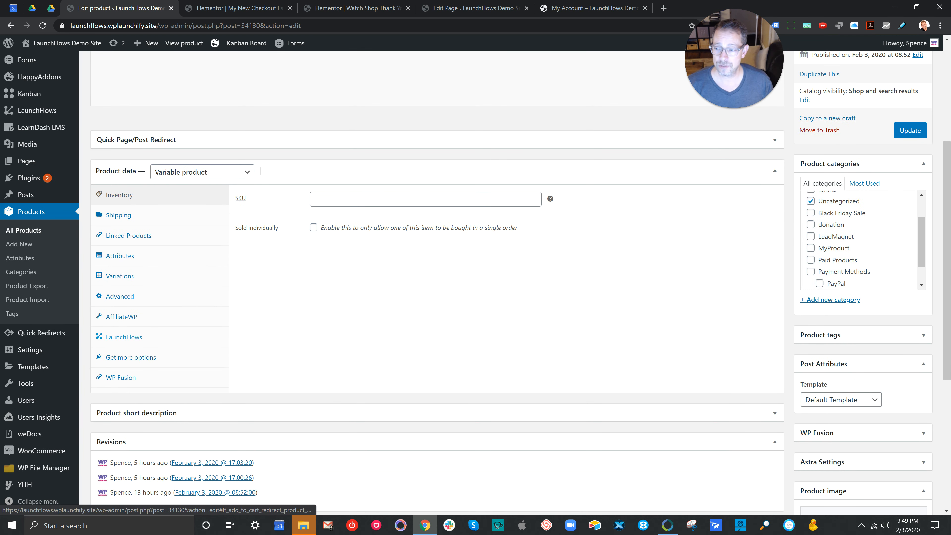
{"action": "left_click", "coordinate": [124, 337]}
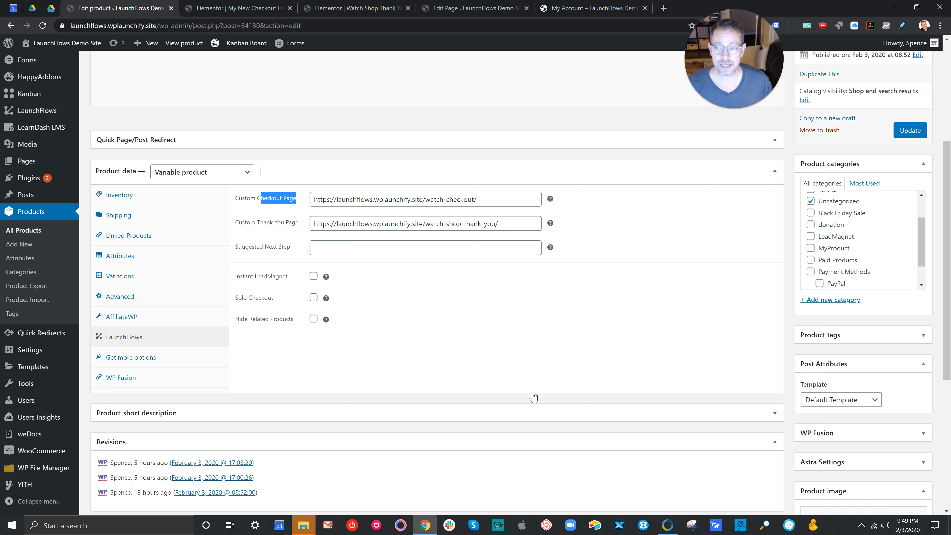
{"action": "left_click_drag", "start_coordinate": [533, 398], "coordinate": [476, 397]}
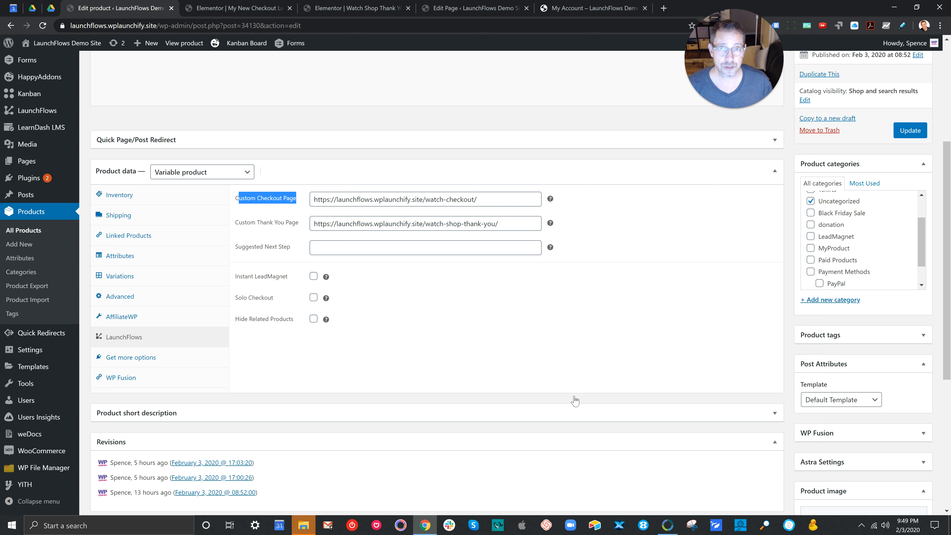
{"action": "left_click_drag", "start_coordinate": [949, 397], "coordinate": [854, 397]}
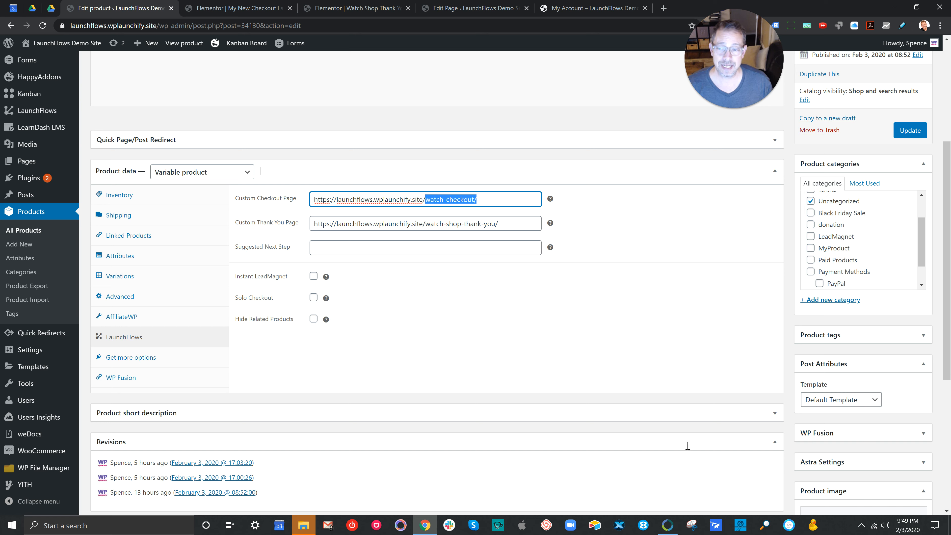
{"action": "left_click_drag", "start_coordinate": [607, 448], "coordinate": [474, 448]}
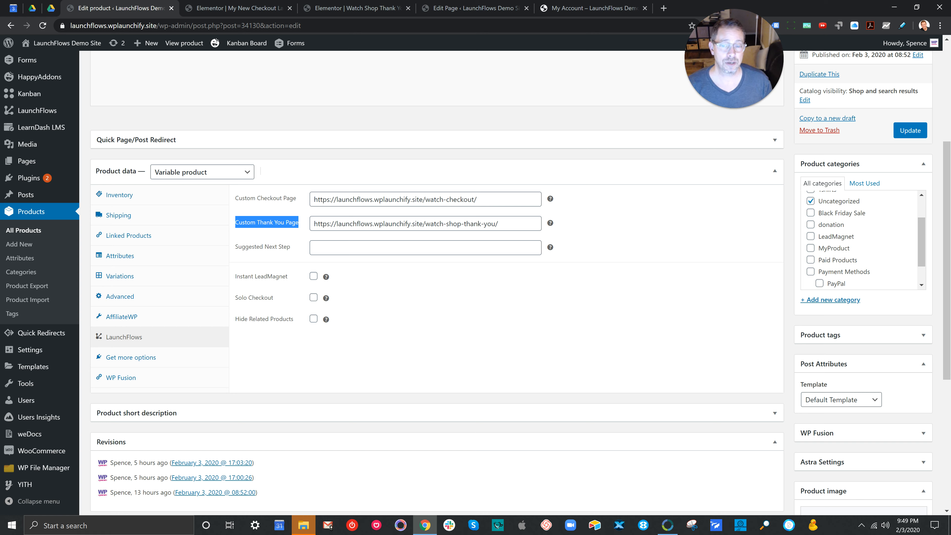
{"action": "left_click_drag", "start_coordinate": [948, 449], "coordinate": [854, 449]}
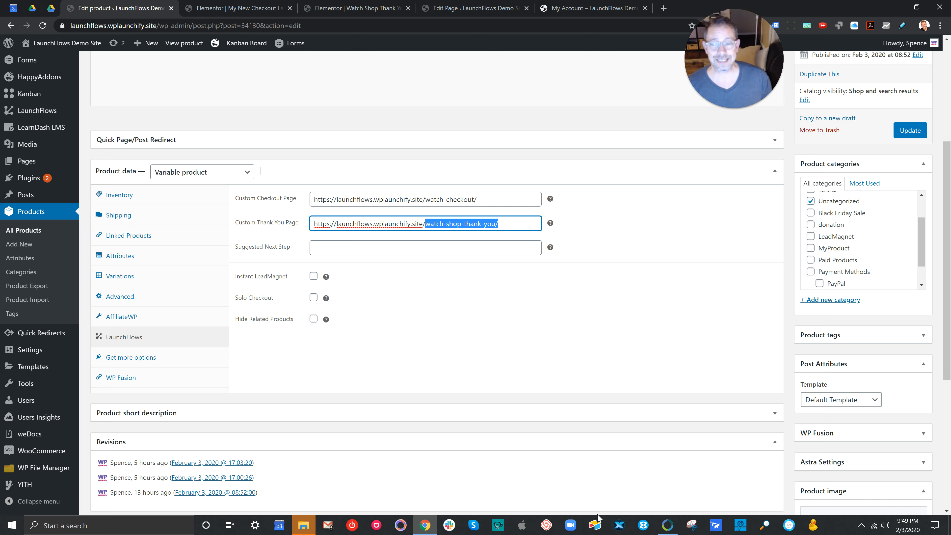
Step: Review the Instant LeadMagnet and Hide Related Products options and enable Solo Checkout for the product
{"action": "left_click_drag", "start_coordinate": [290, 277], "coordinate": [237, 276]}
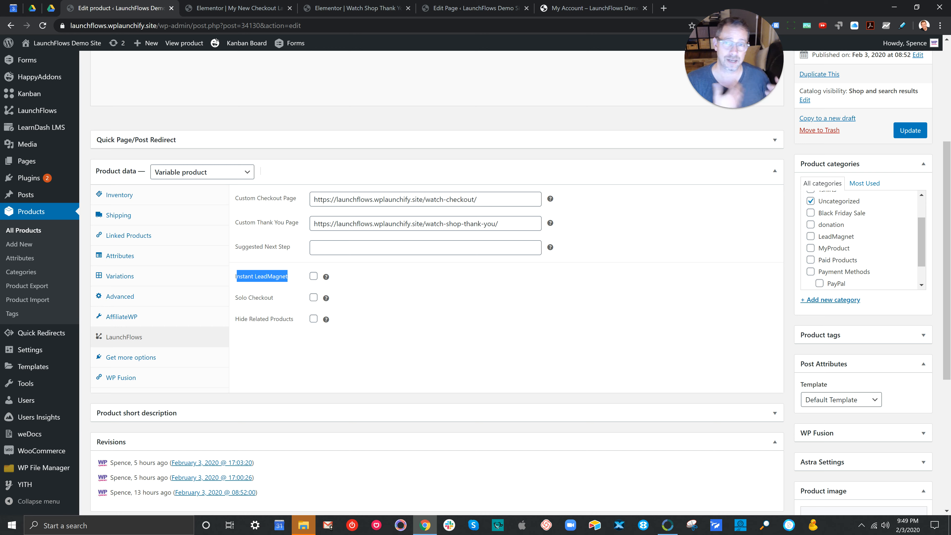
{"action": "left_click_drag", "start_coordinate": [274, 298], "coordinate": [238, 298]}
{"action": "left_click", "coordinate": [295, 319]}
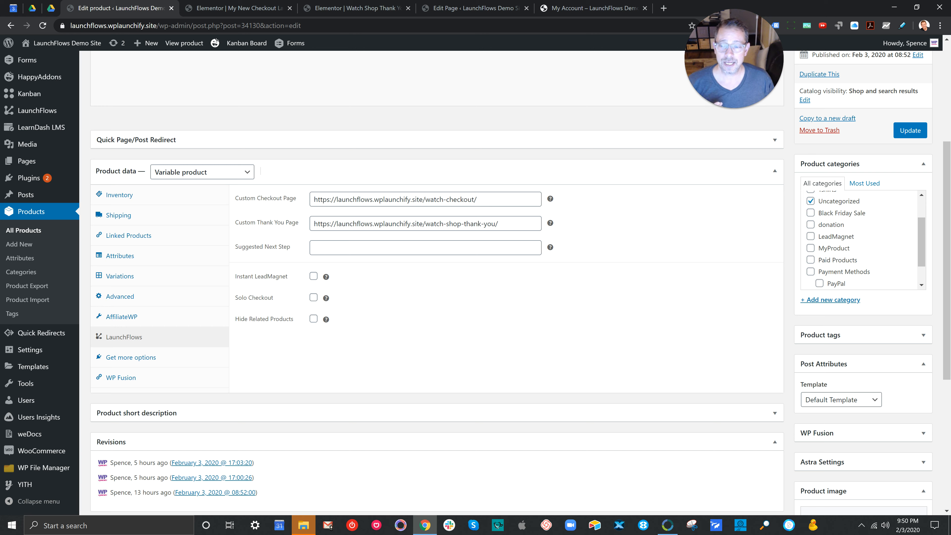
{"action": "left_click", "coordinate": [314, 297]}
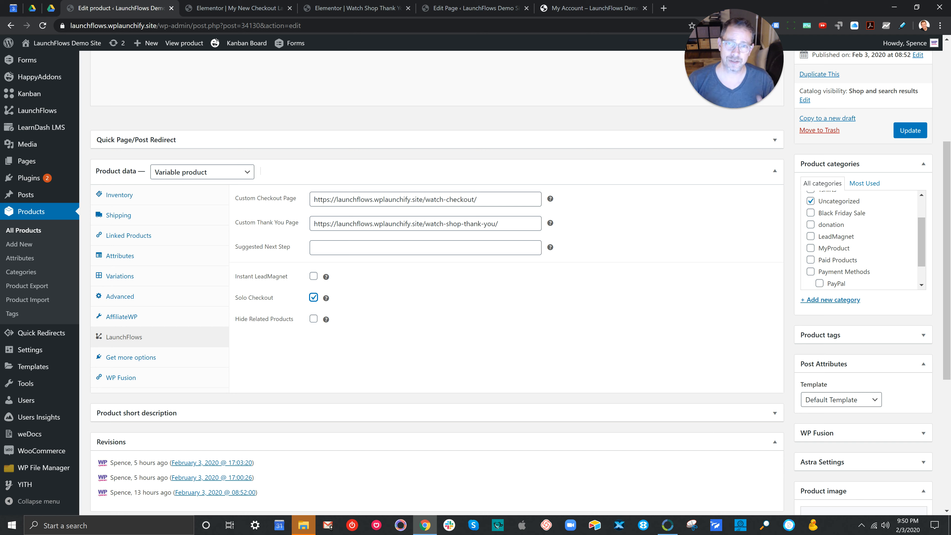
{"action": "left_click_drag", "start_coordinate": [294, 319], "coordinate": [235, 319]}
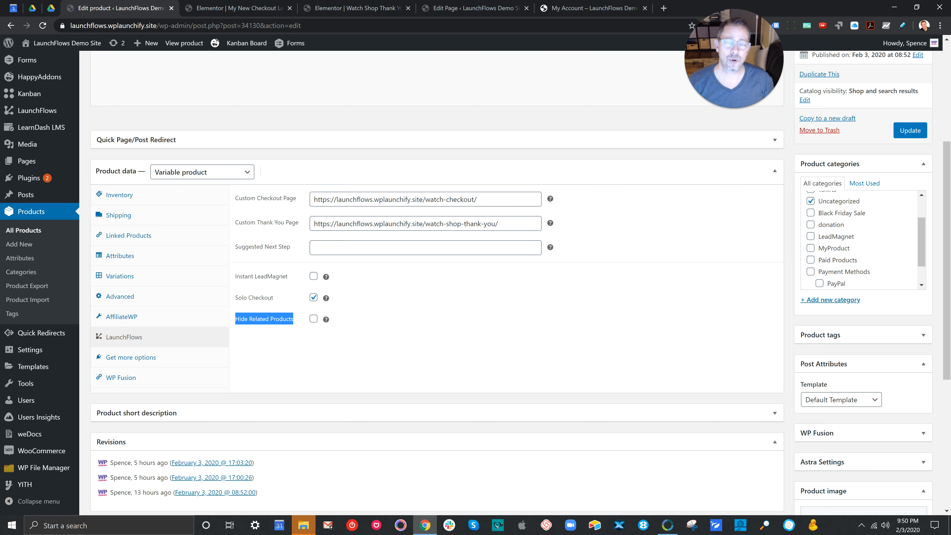
Step: Review the layout shortcode on the Watch Checkout page and switch to its checkout layout in Elementor
{"action": "scroll", "coordinate": [437, 281], "scroll_direction": "up", "scroll_amount": 5}
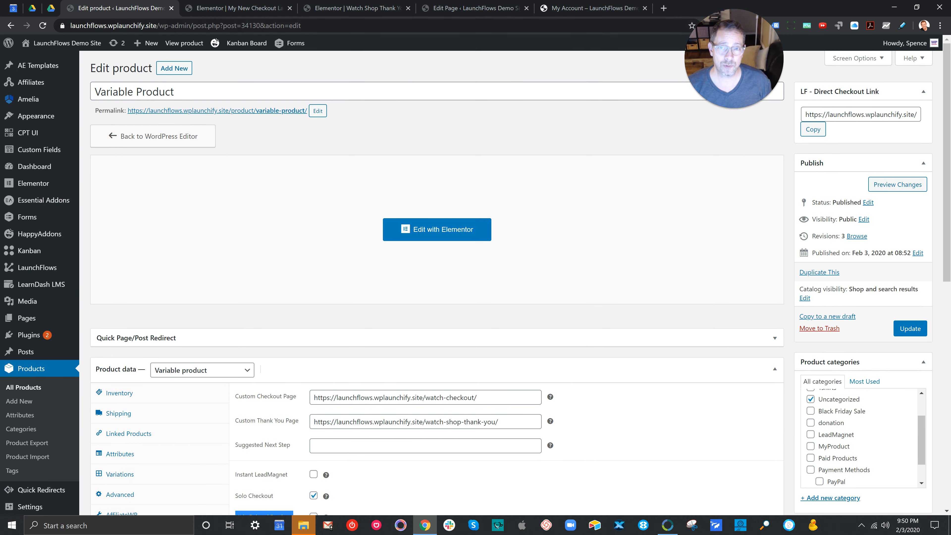
{"action": "left_click", "coordinate": [487, 8]}
{"action": "left_click_drag", "start_coordinate": [806, 123], "coordinate": [917, 123]}
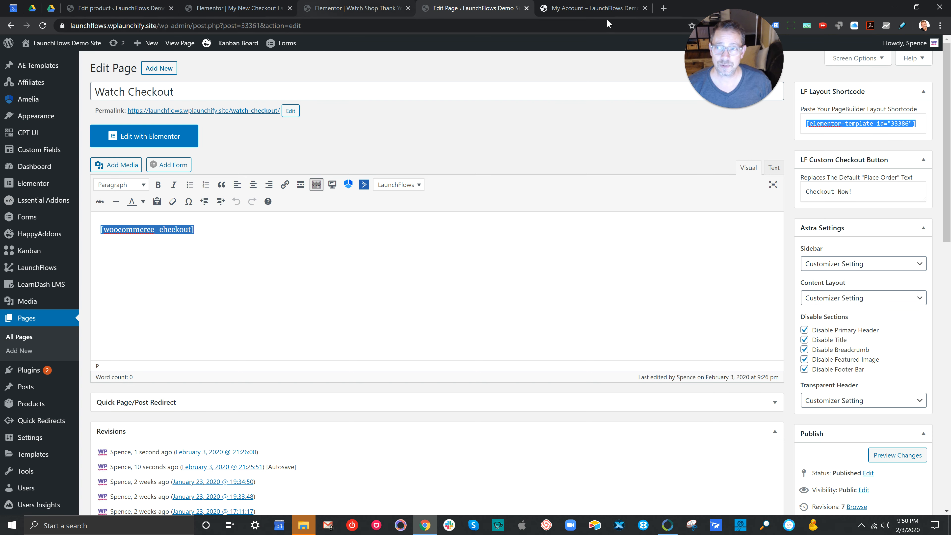
{"action": "left_click", "coordinate": [238, 8]}
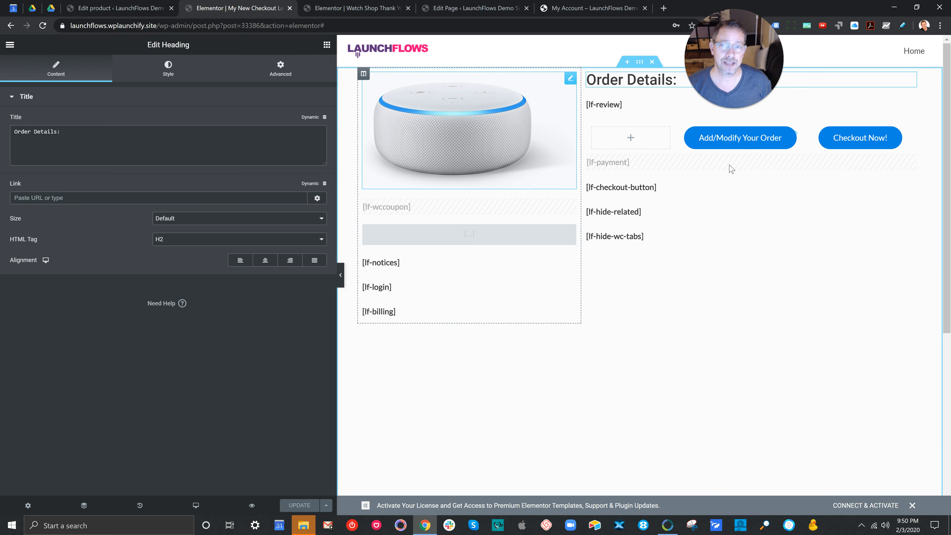
{"action": "left_click_drag", "start_coordinate": [734, 58], "coordinate": [58, 392]}
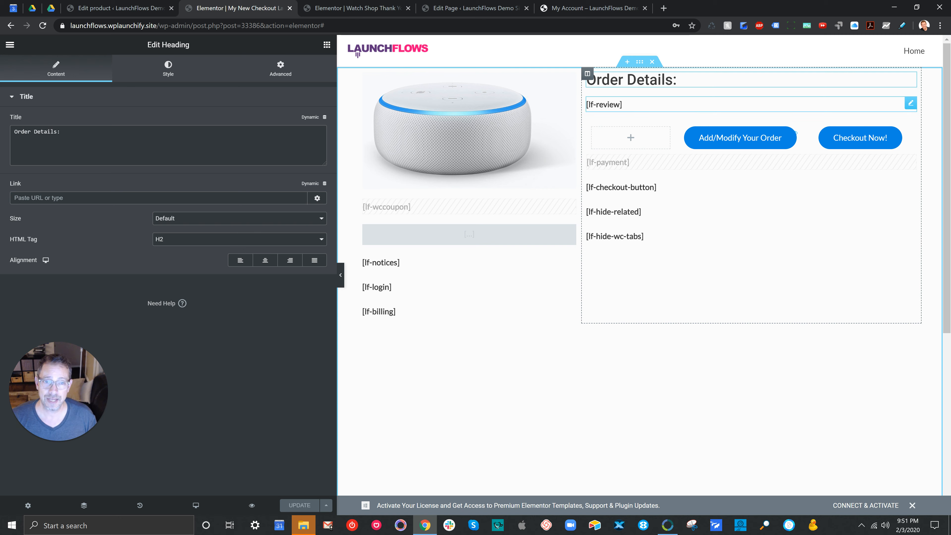
Step: Try out a LaunchFlows Shortcodes widget above the [lf-review] shortcode, then delete it
{"action": "left_click", "coordinate": [911, 103]}
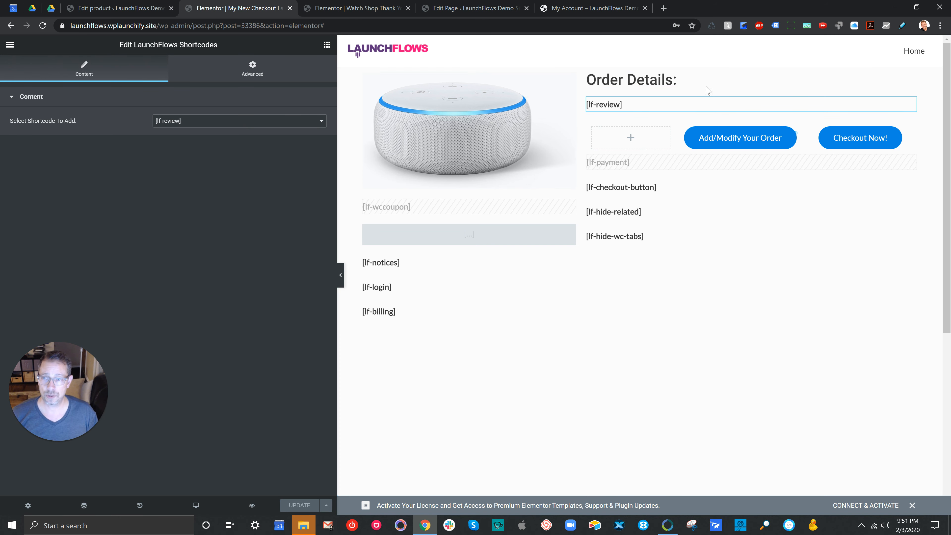
{"action": "left_click", "coordinate": [342, 199]}
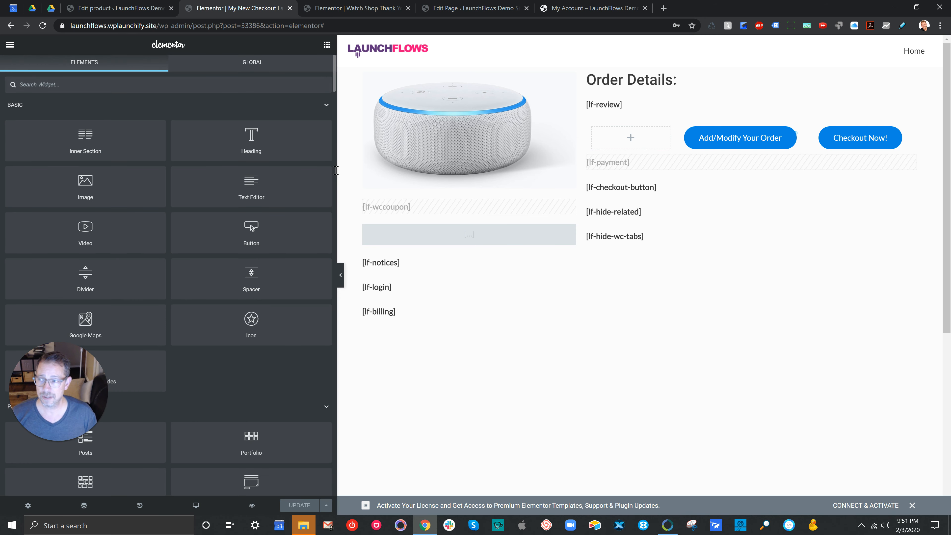
{"action": "type", "text": "launchf"}
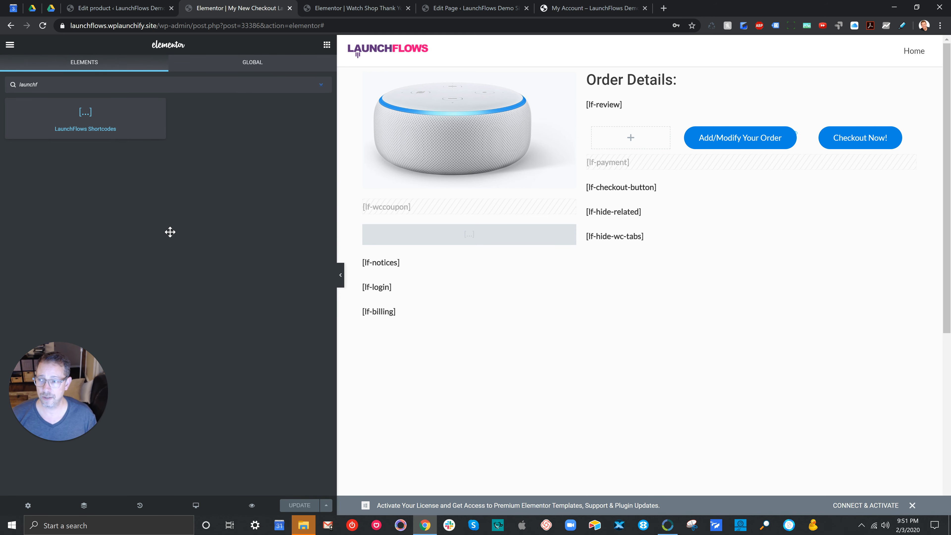
{"action": "left_click_drag", "start_coordinate": [86, 118], "coordinate": [711, 98]}
{"action": "left_click", "coordinate": [256, 121]}
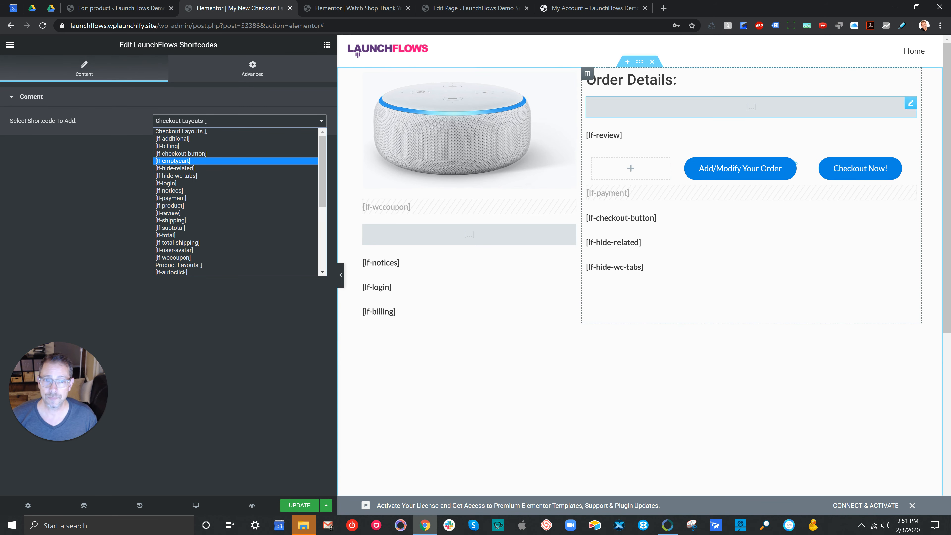
{"action": "right_click", "coordinate": [906, 107]}
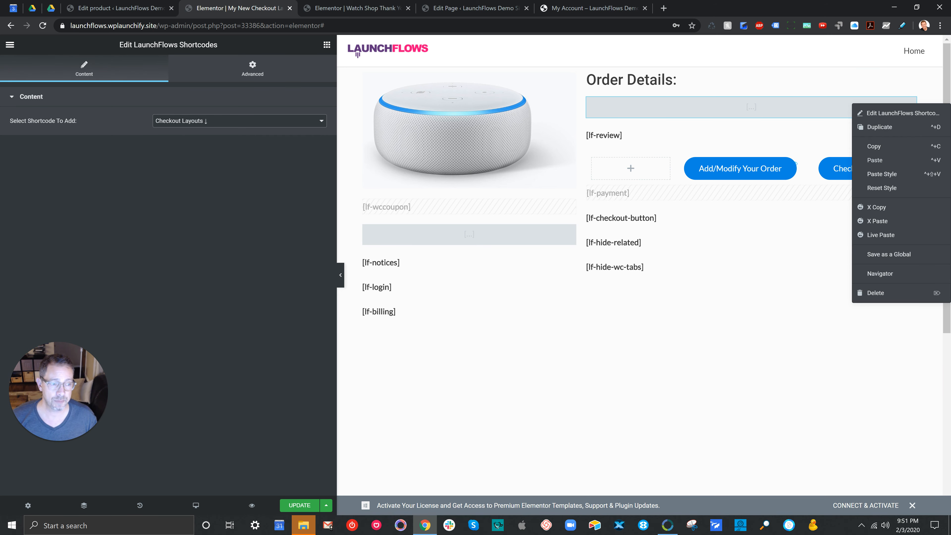
{"action": "left_click", "coordinate": [876, 293]}
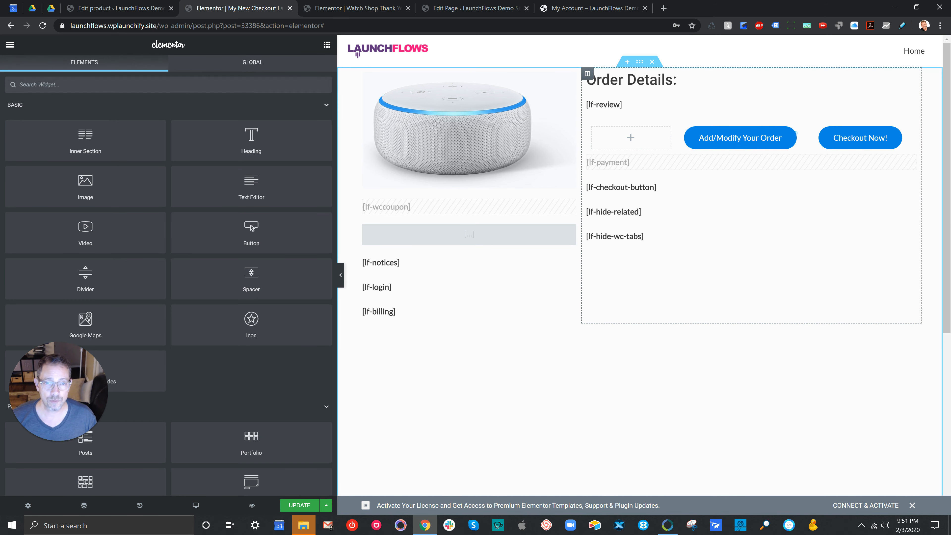
Step: Inspect the [lf-review] and [lf-checkout-button] shortcodes and the CSS ID of the Checkout Now! button
{"action": "left_click", "coordinate": [911, 103]}
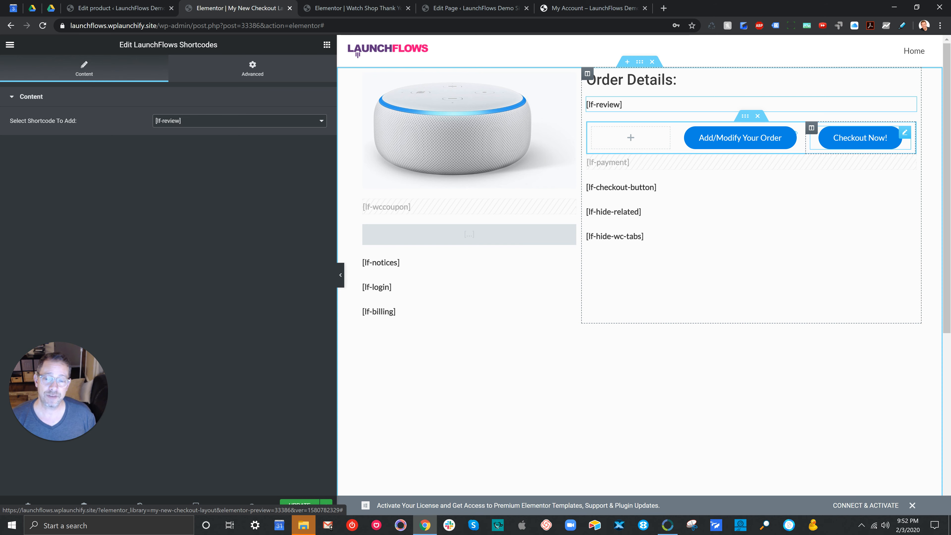
{"action": "scroll", "coordinate": [639, 263], "scroll_direction": "down", "scroll_amount": 6}
{"action": "scroll", "coordinate": [639, 263], "scroll_direction": "up", "scroll_amount": 8}
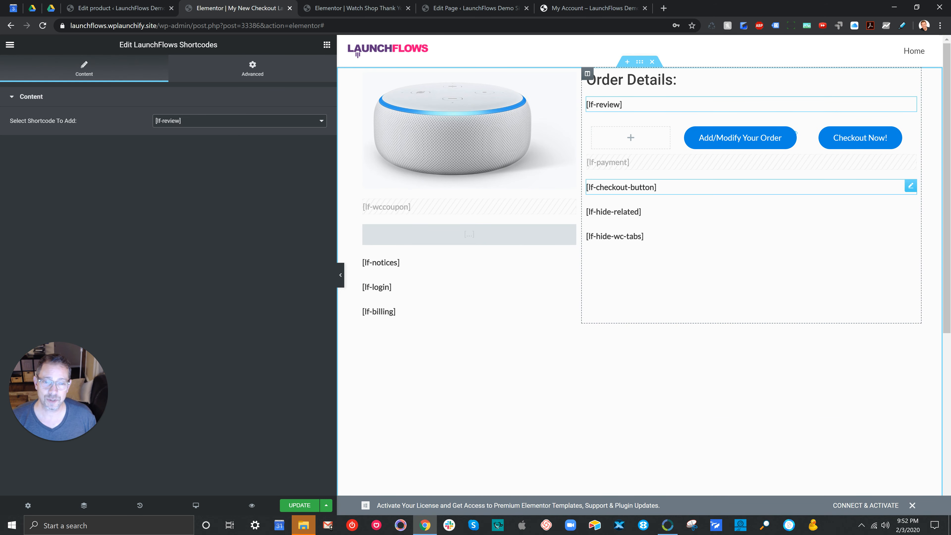
{"action": "left_click", "coordinate": [751, 187]}
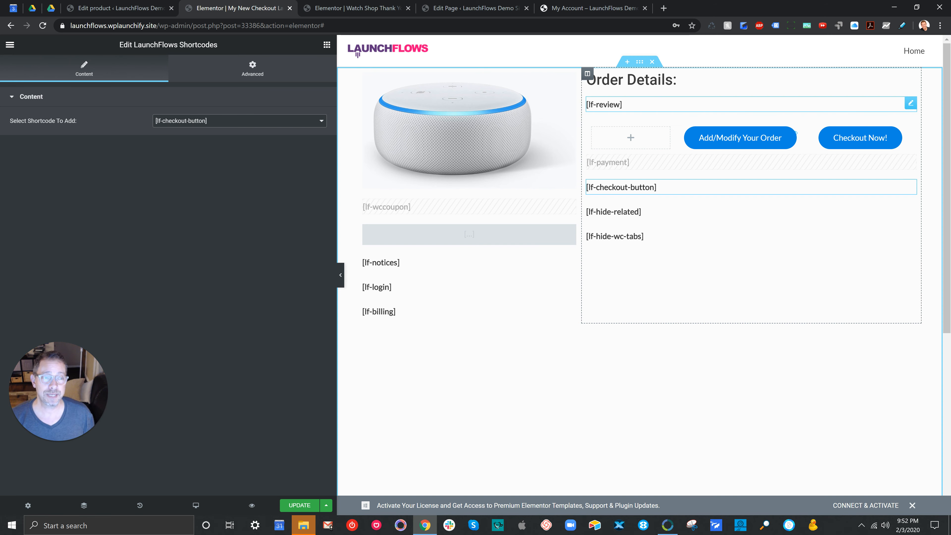
{"action": "left_click", "coordinate": [887, 137]}
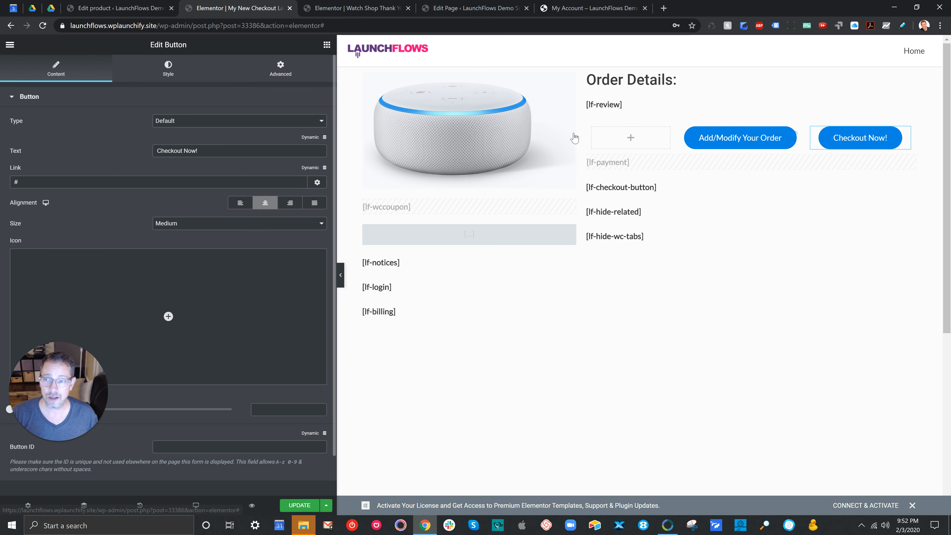
{"action": "left_click", "coordinate": [280, 69]}
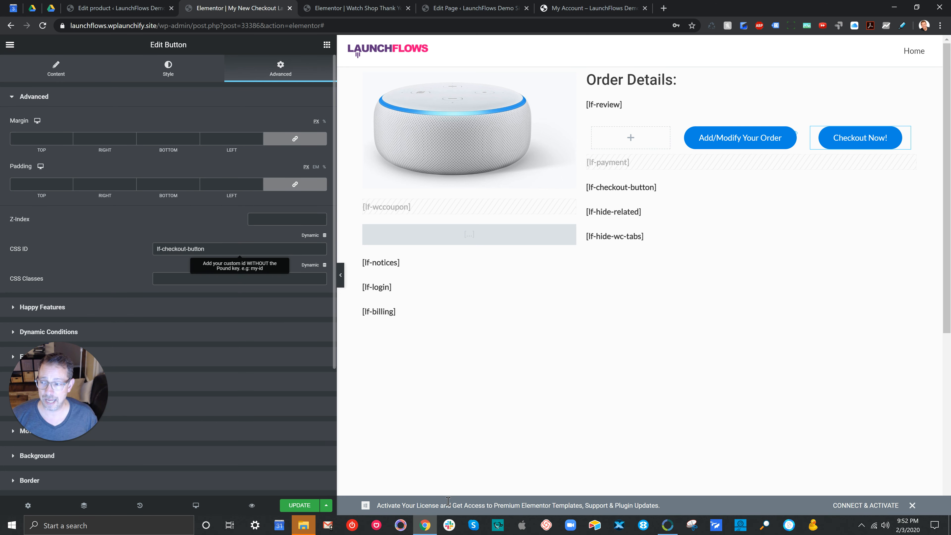
{"action": "triple_click", "coordinate": [186, 249]}
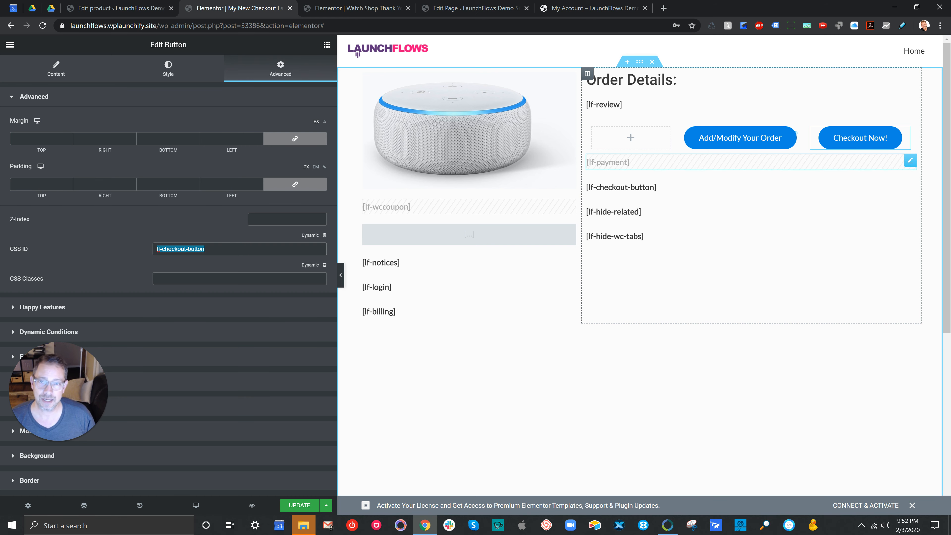
Step: Turn off hiding on desktop, tablet and mobile for the [lf-payment] shortcode and save the layout
{"action": "left_click", "coordinate": [911, 160]}
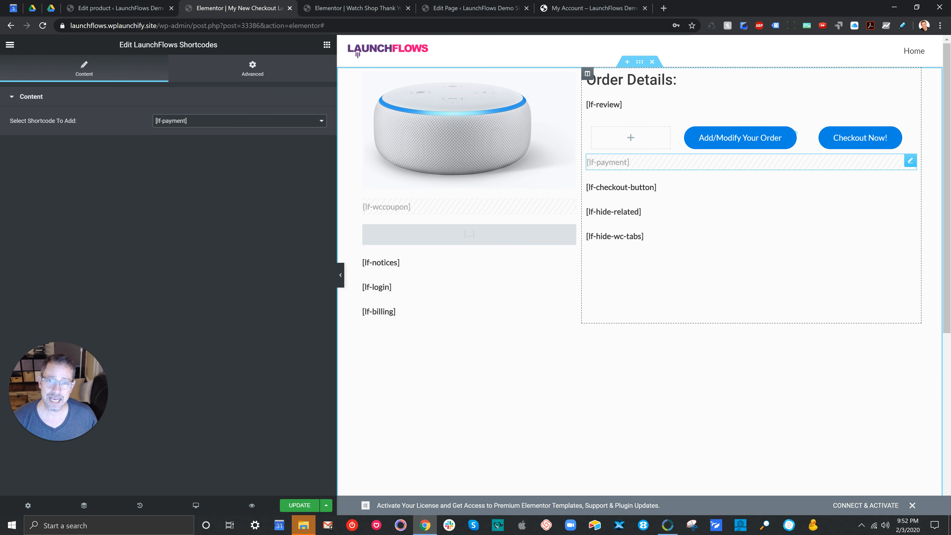
{"action": "left_click", "coordinate": [252, 69]}
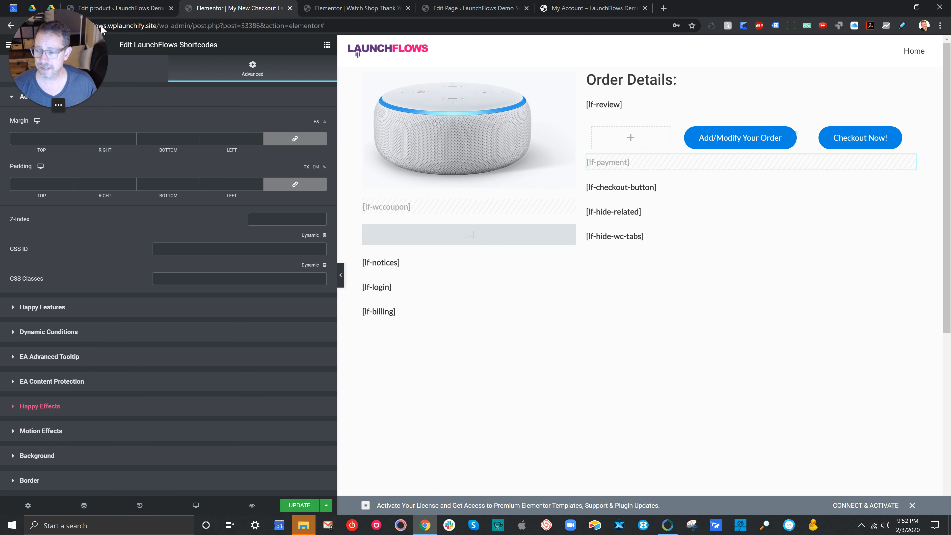
{"action": "scroll", "coordinate": [168, 262], "scroll_direction": "down", "scroll_amount": 3}
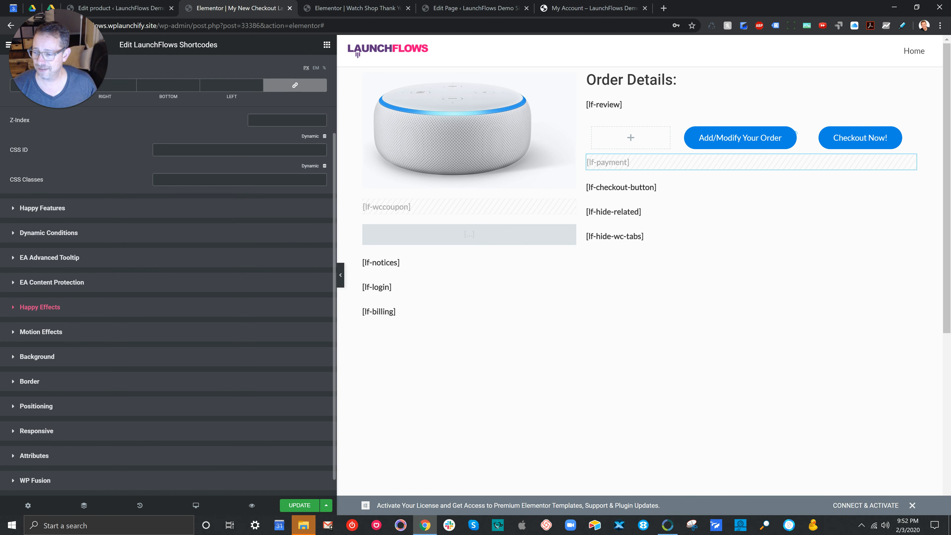
{"action": "scroll", "coordinate": [168, 263], "scroll_direction": "down", "scroll_amount": 1}
{"action": "scroll", "coordinate": [168, 274], "scroll_direction": "up", "scroll_amount": 6}
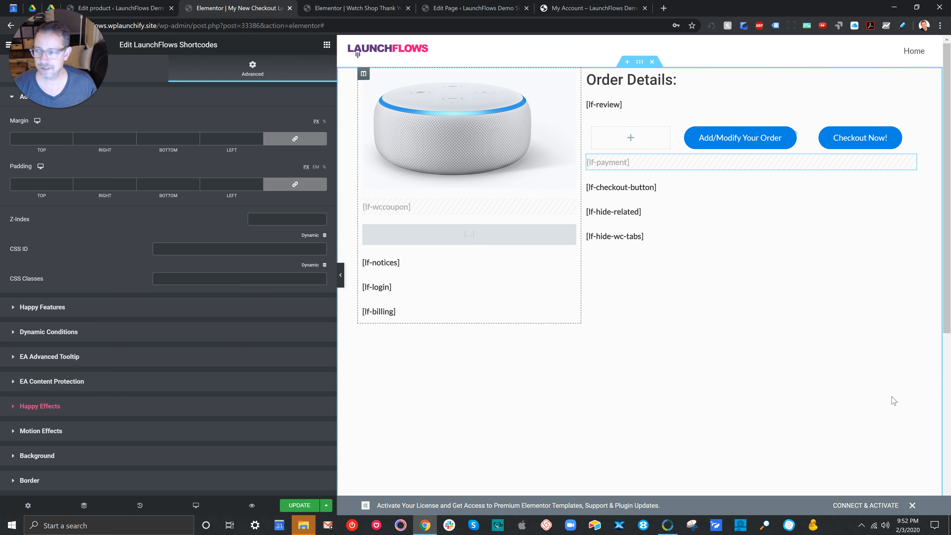
{"action": "scroll", "coordinate": [169, 281], "scroll_direction": "down", "scroll_amount": 5}
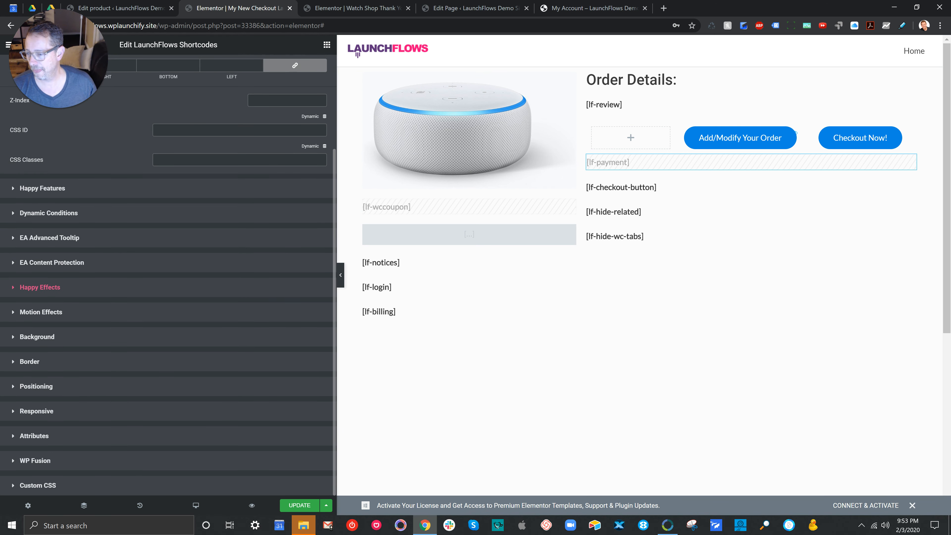
{"action": "left_click", "coordinate": [36, 412]}
{"action": "left_click", "coordinate": [314, 382]}
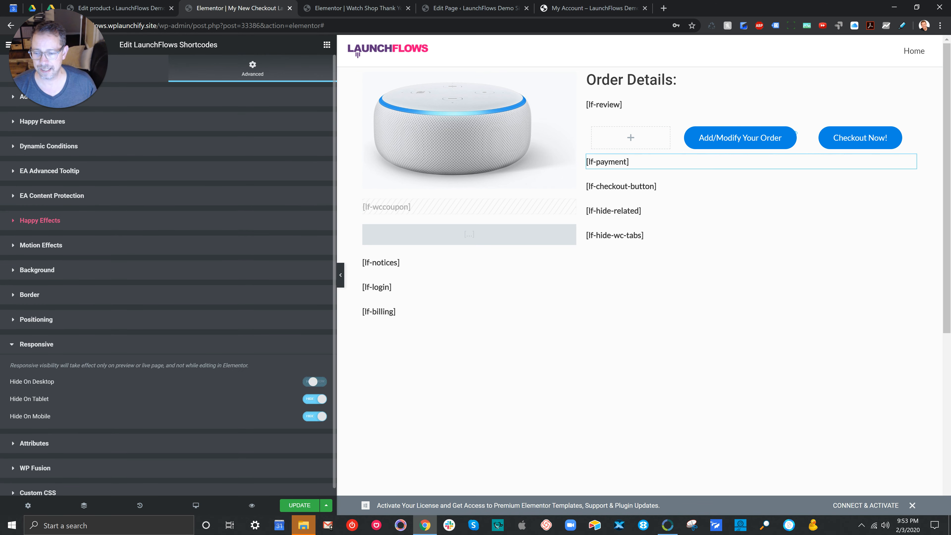
{"action": "left_click", "coordinate": [315, 399]}
{"action": "left_click", "coordinate": [314, 417]}
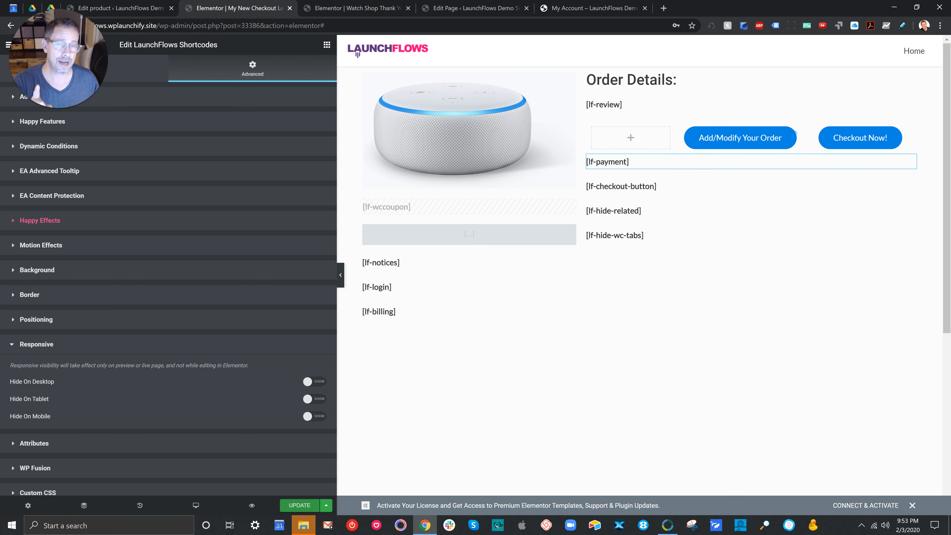
{"action": "key", "text": "ctrl+s"}
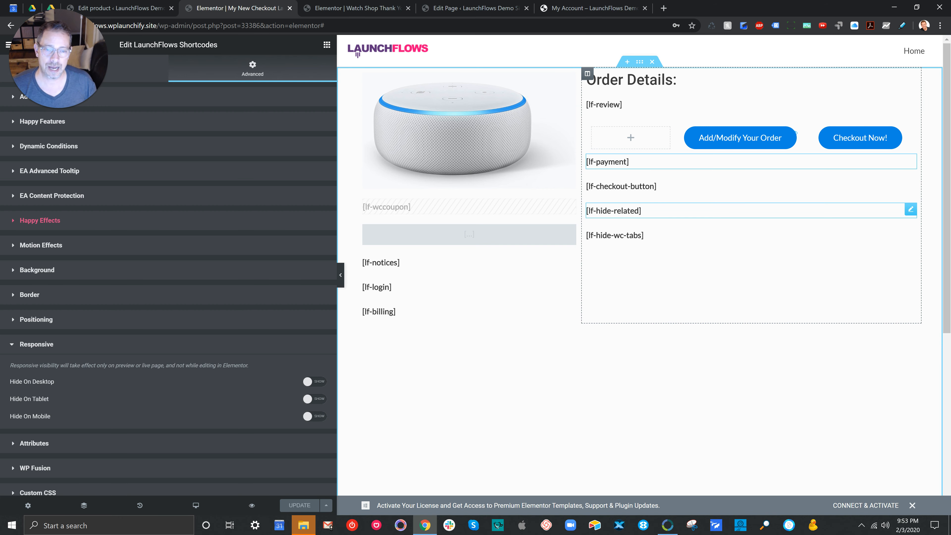
Step: Inspect the [lf-hide-related] and [lf-hide-wc-tabs] shortcodes, the product image, and the shortcode choices of the [lf-wccoupon] element
{"action": "left_click", "coordinate": [911, 210]}
{"action": "left_click", "coordinate": [911, 234]}
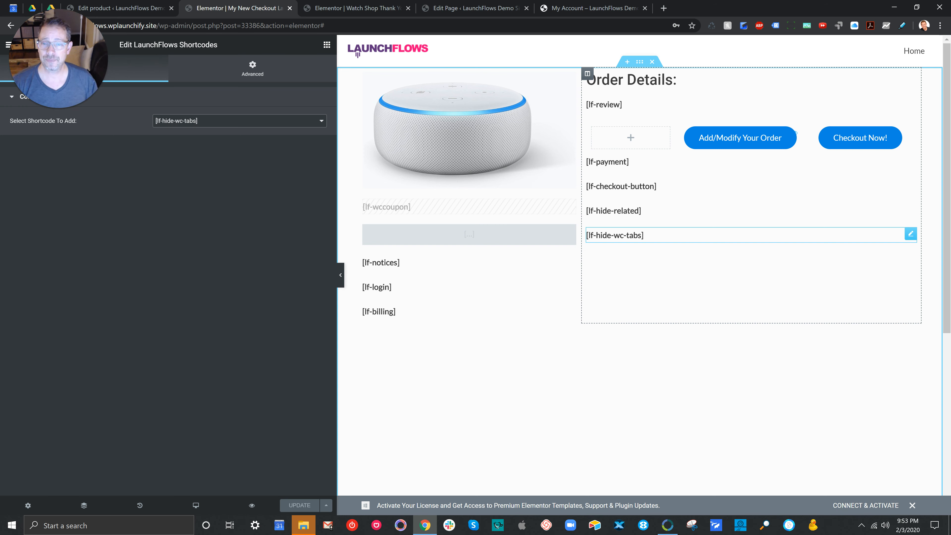
{"action": "left_click", "coordinate": [505, 120]}
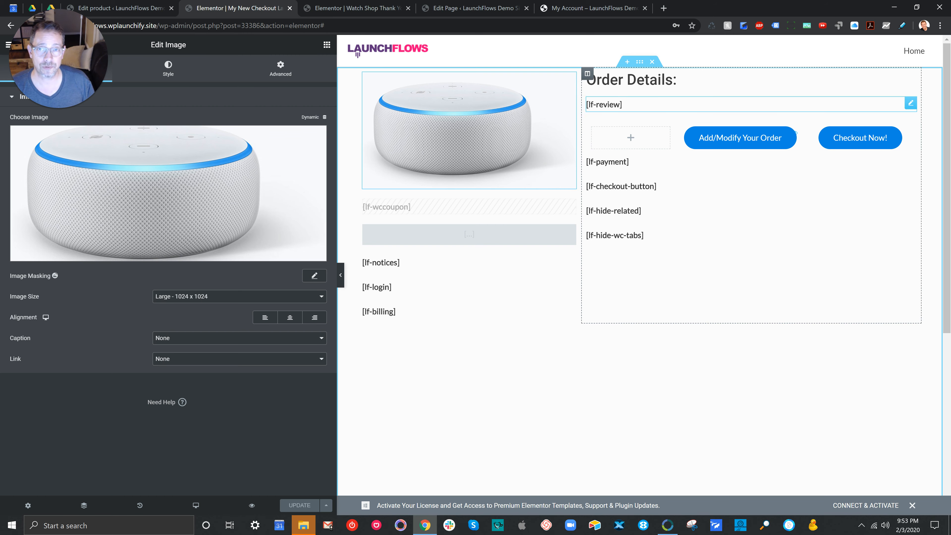
{"action": "left_click", "coordinate": [468, 206]}
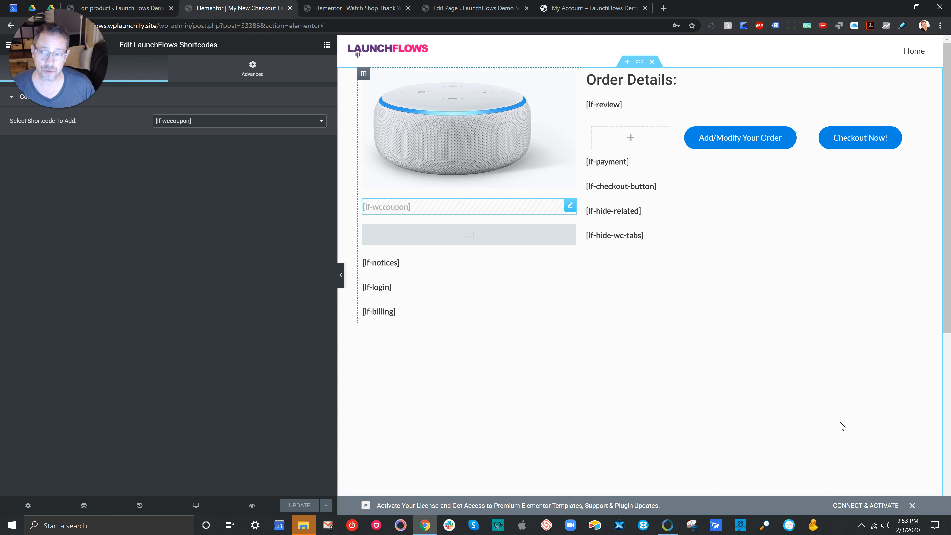
{"action": "left_click", "coordinate": [240, 122]}
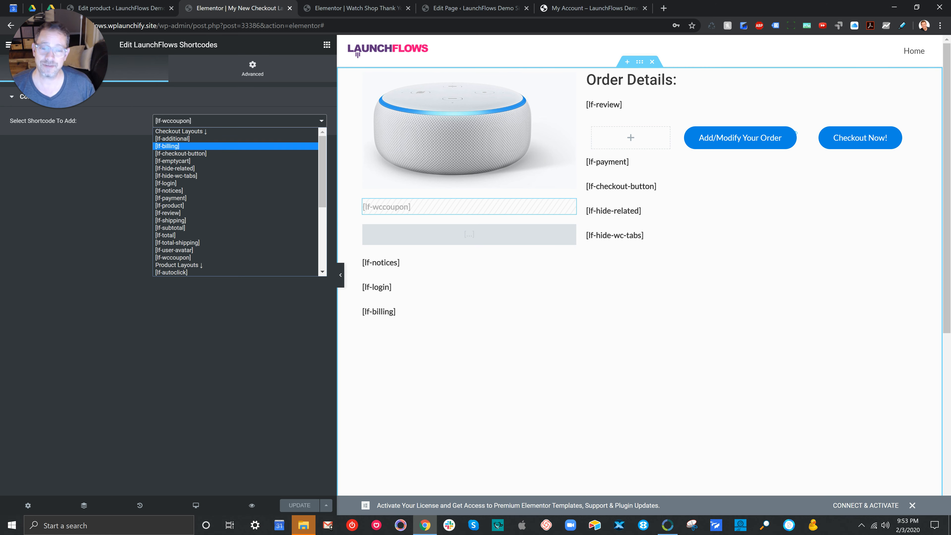
{"action": "key", "text": "Escape"}
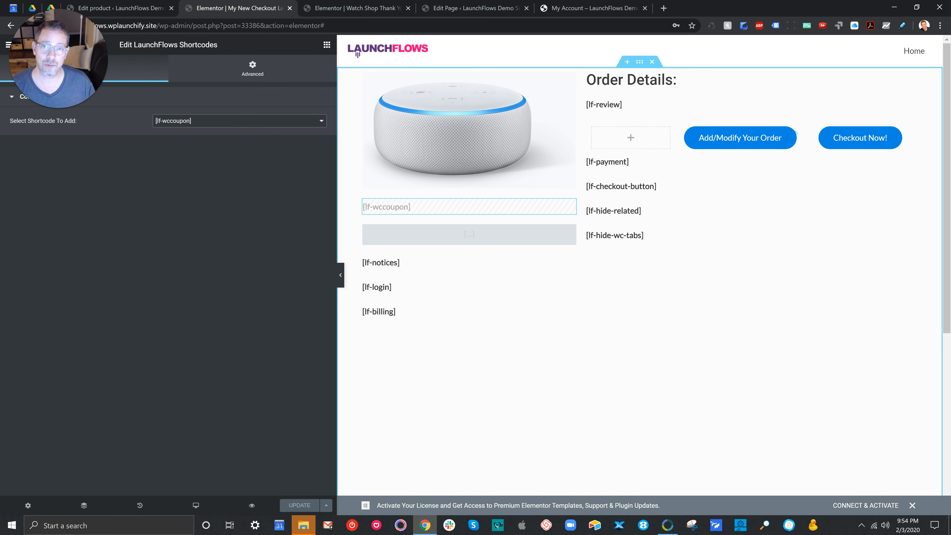
Step: Inspect the [lf-notices], [lf-login] and [lf-billing] shortcodes below the product image
{"action": "left_click", "coordinate": [412, 263]}
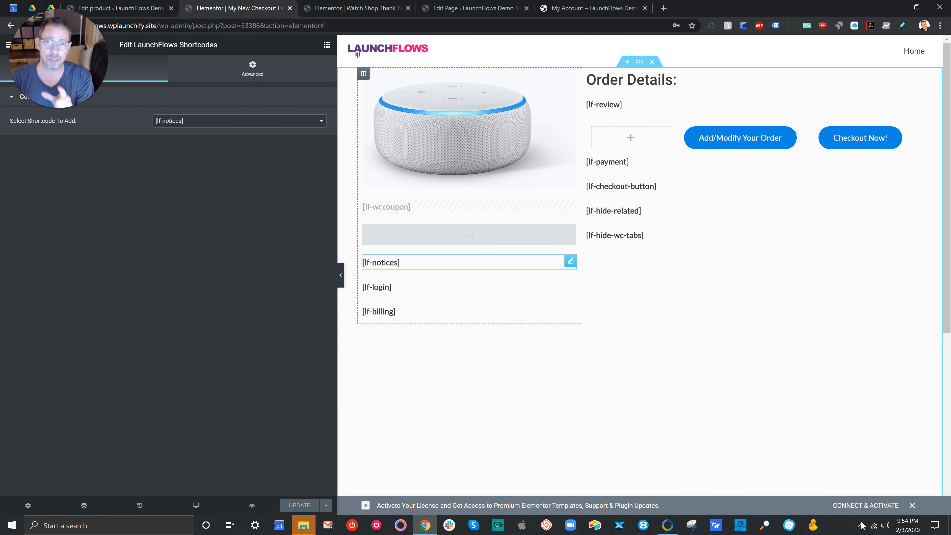
{"action": "left_click", "coordinate": [570, 286]}
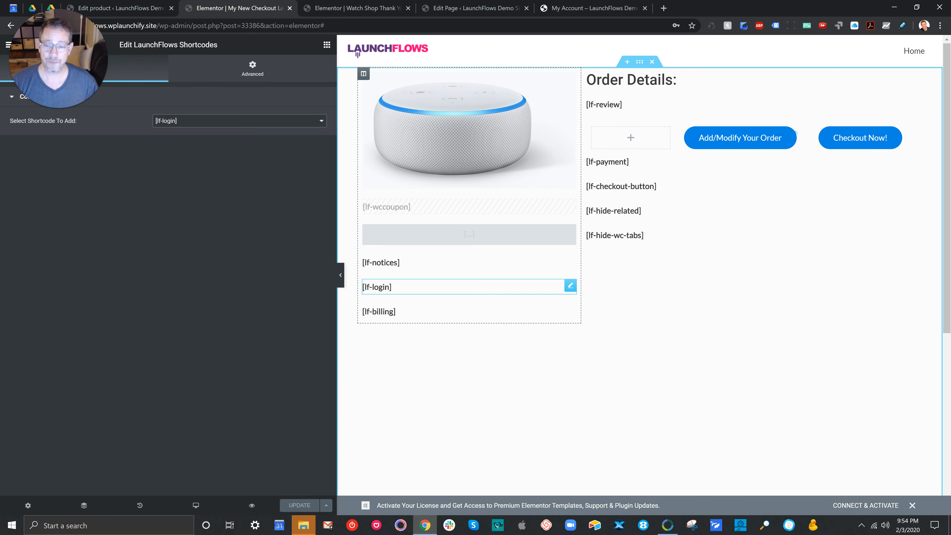
{"action": "left_click", "coordinate": [570, 310]}
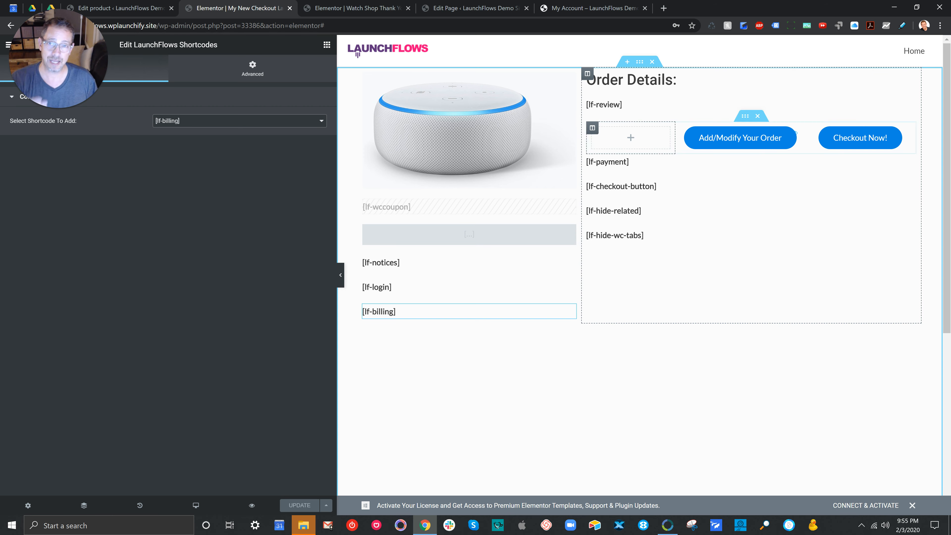
Step: Save the checkout layout to the Elementor library as a template named "My Custom Layout (for sale)"
{"action": "left_click", "coordinate": [326, 505]}
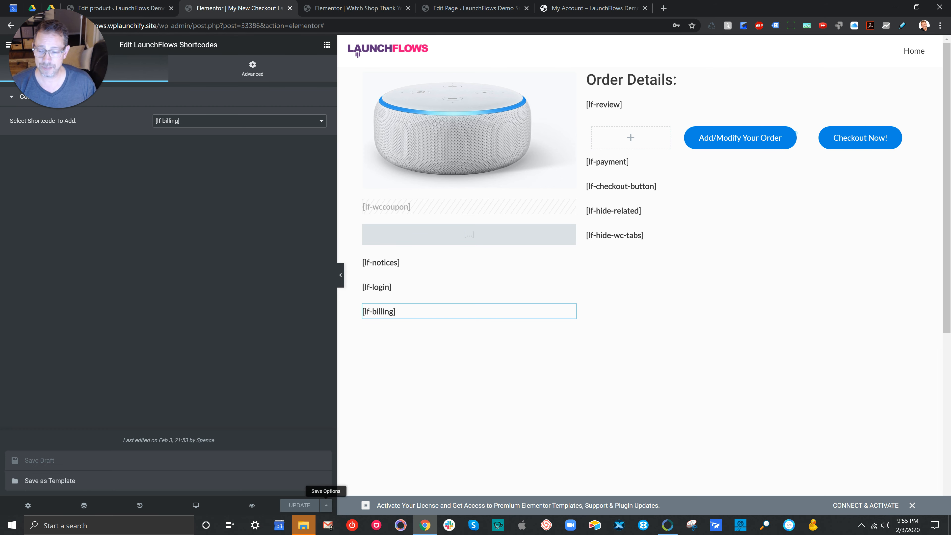
{"action": "left_click", "coordinate": [50, 481]}
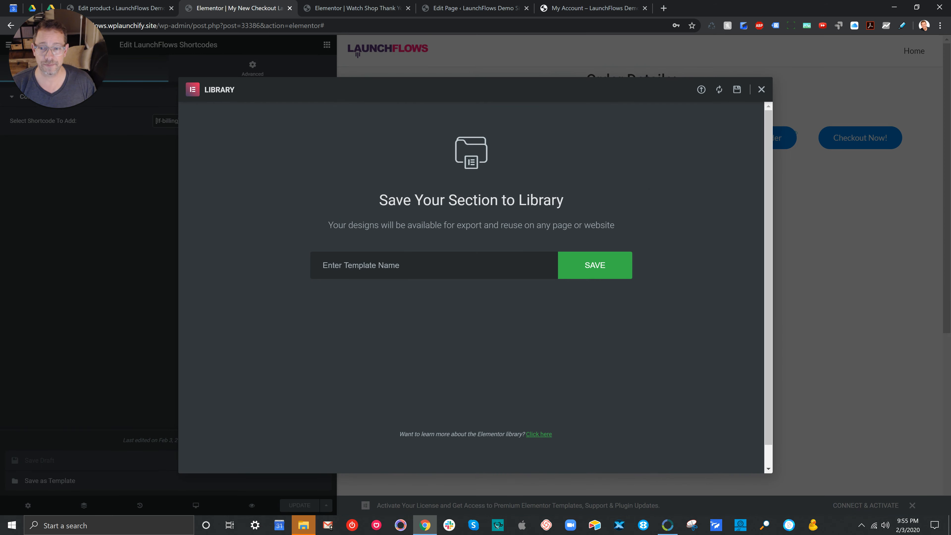
{"action": "type", "text": "My C"}
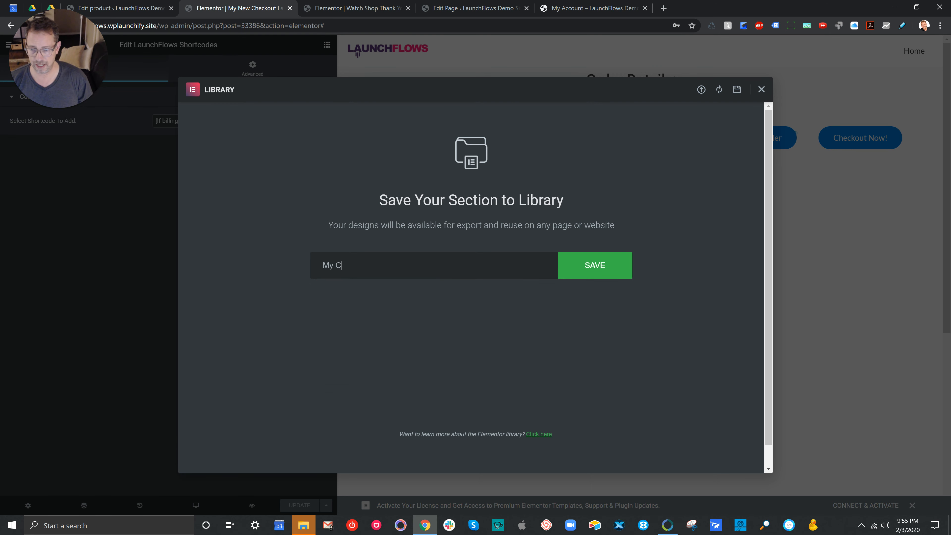
{"action": "type", "text": "ustom Layout (for sale)"}
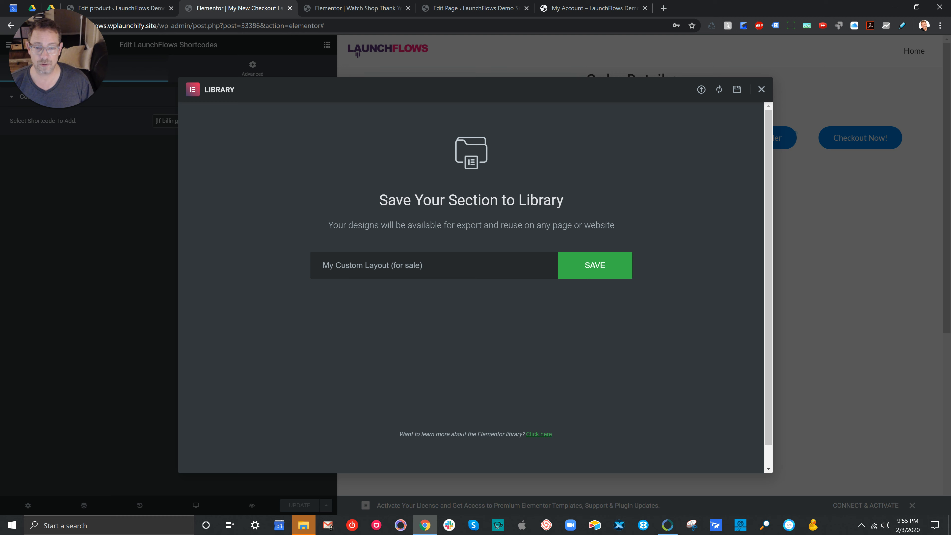
{"action": "key", "text": "Return"}
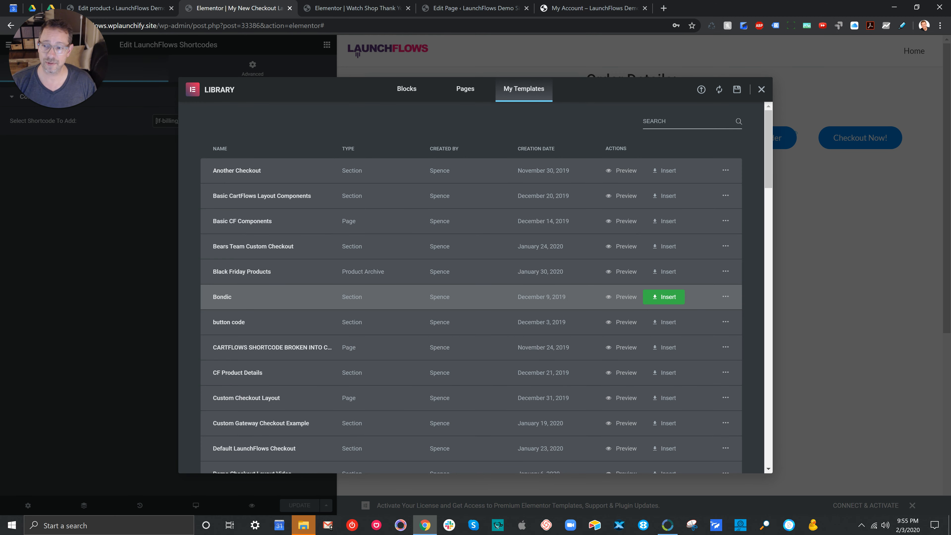
Step: Sort the saved templates by creation date, export "My Custom Layout (for sale)" and close the library
{"action": "left_click", "coordinate": [536, 149]}
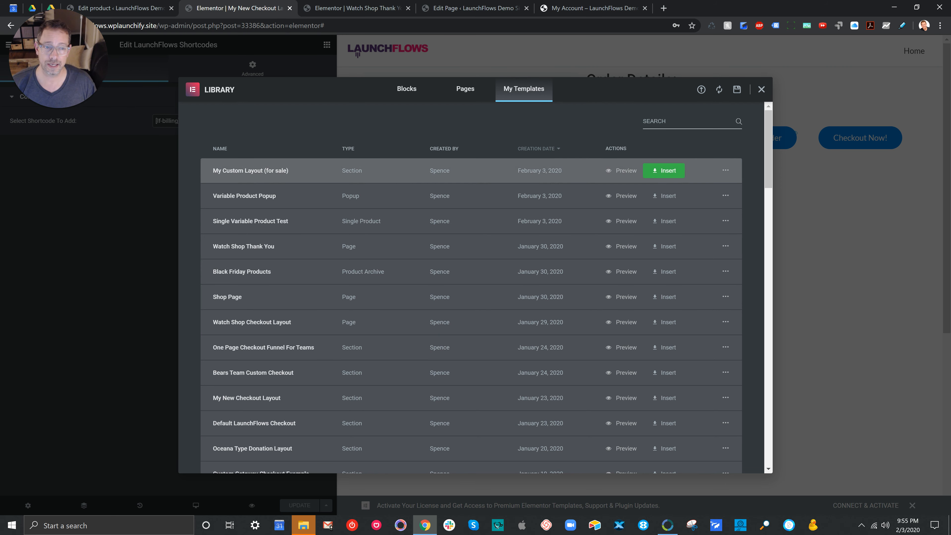
{"action": "left_click", "coordinate": [726, 170]}
{"action": "left_click", "coordinate": [739, 198]}
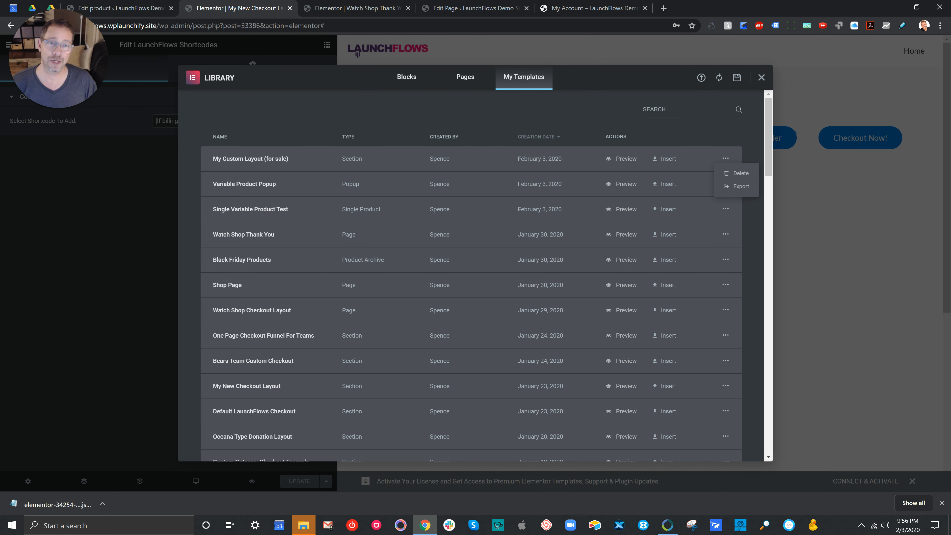
{"action": "left_click", "coordinate": [762, 77]}
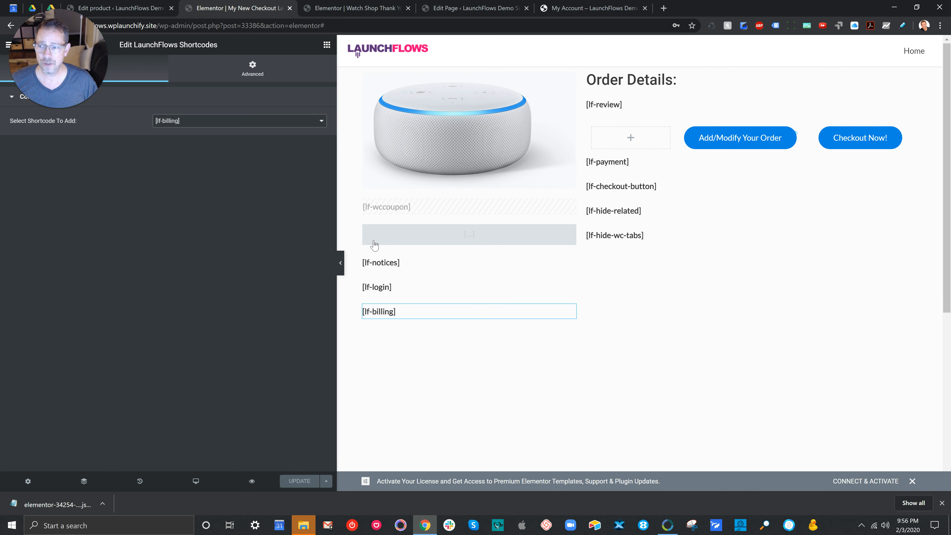
Step: Look through the available checkout, product and CartFlows shortcode choices of the [lf-billing] element without changing the selection
{"action": "key", "text": "space"}
{"action": "scroll", "coordinate": [192, 146], "scroll_direction": "down", "scroll_amount": 4}
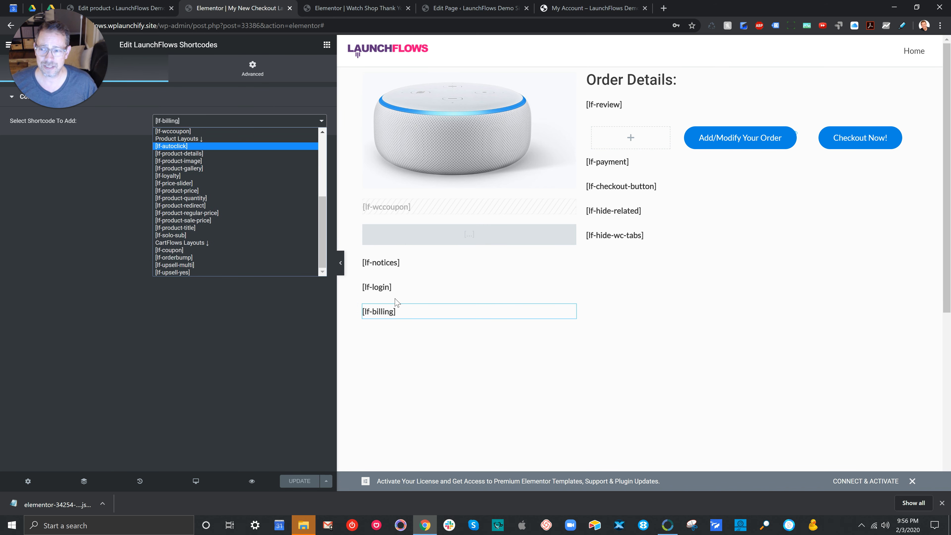
{"action": "scroll", "coordinate": [236, 161], "scroll_direction": "up", "scroll_amount": 5}
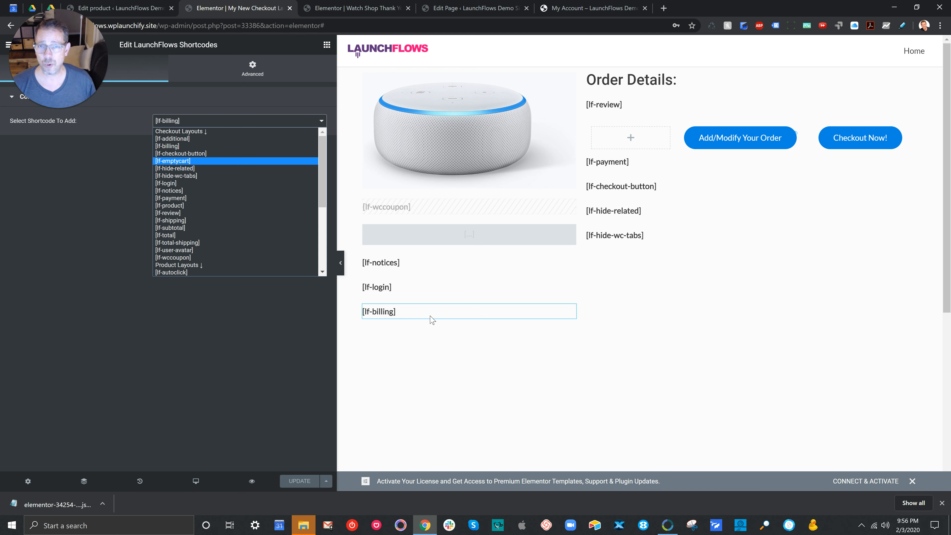
{"action": "left_click", "coordinate": [232, 319]}
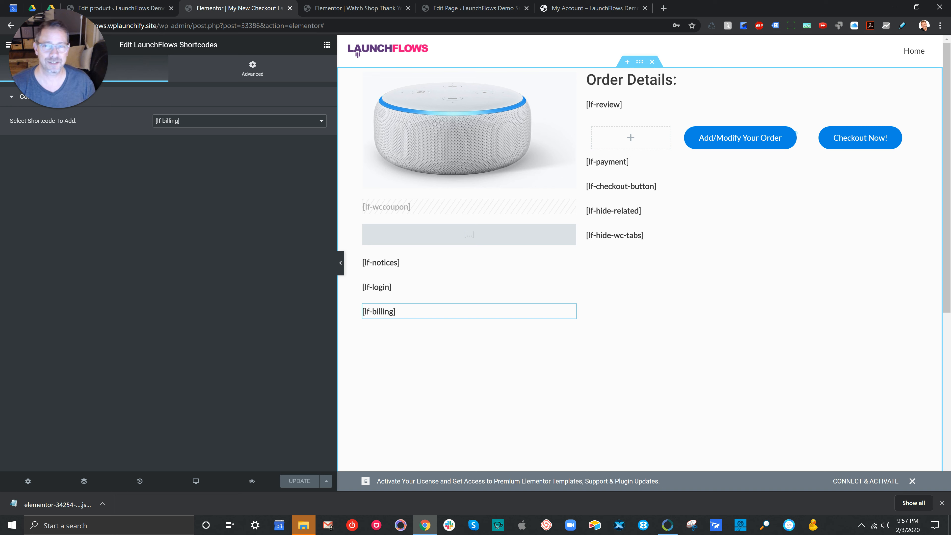
{"action": "left_click", "coordinate": [546, 525]}
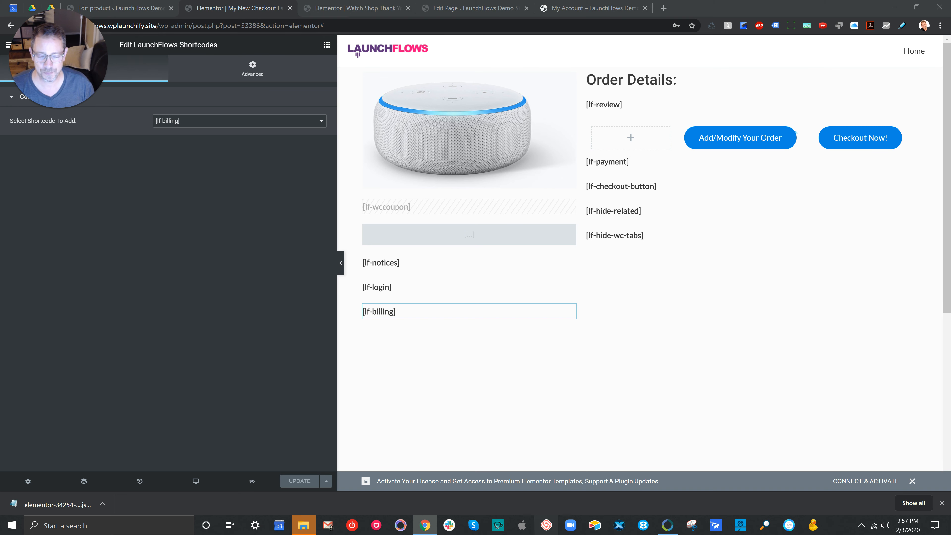